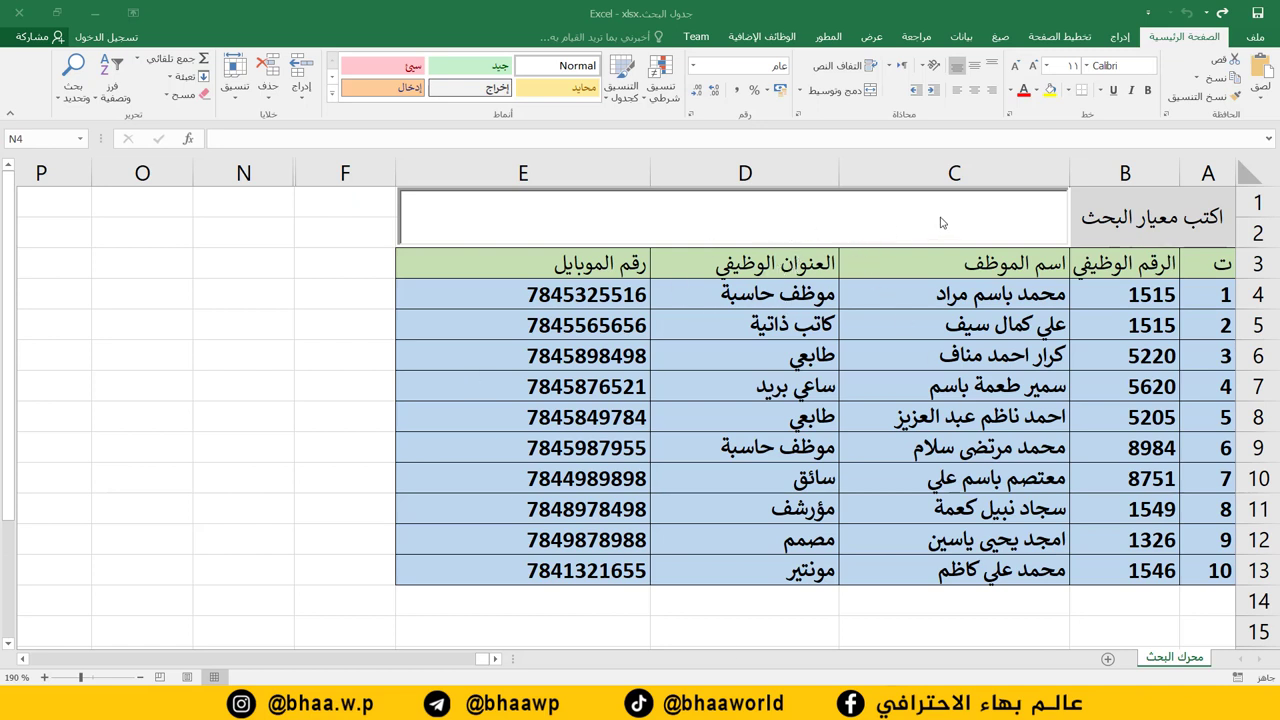
# Search the employee table for a first name and examine the highlighted matching rows.
pyautogui.click(815, 224)
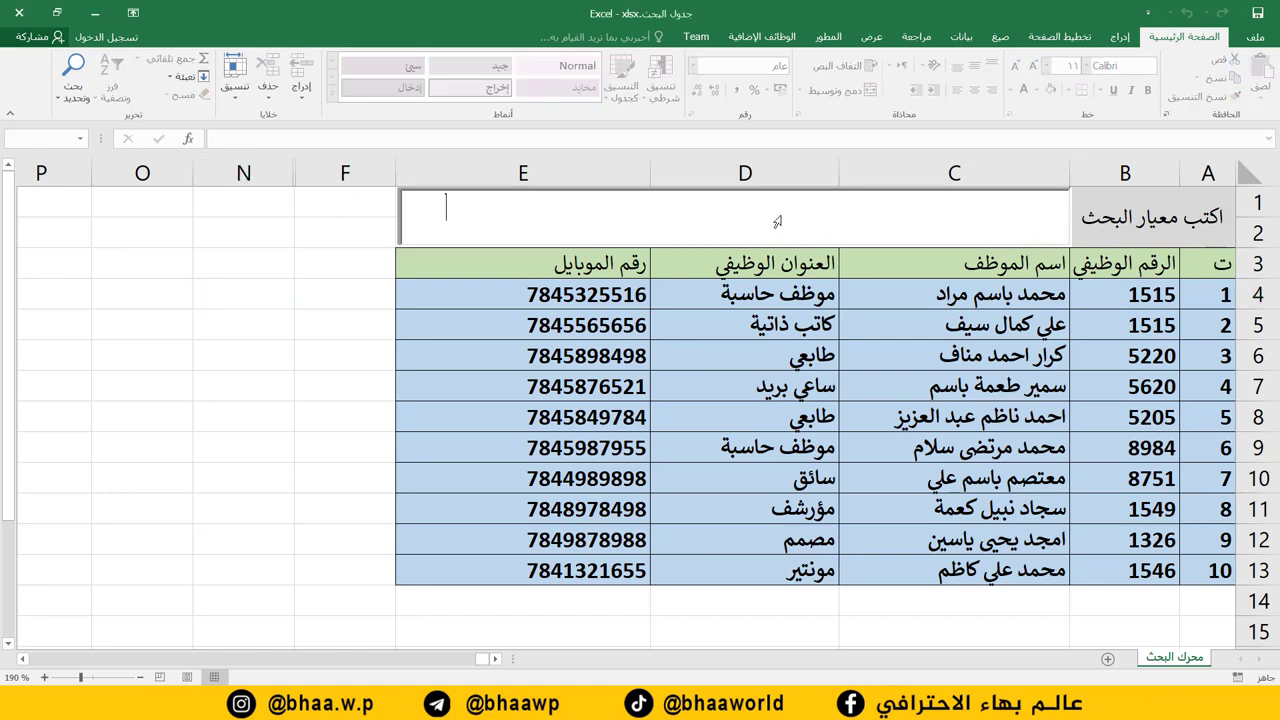
pyautogui.write('محمد')
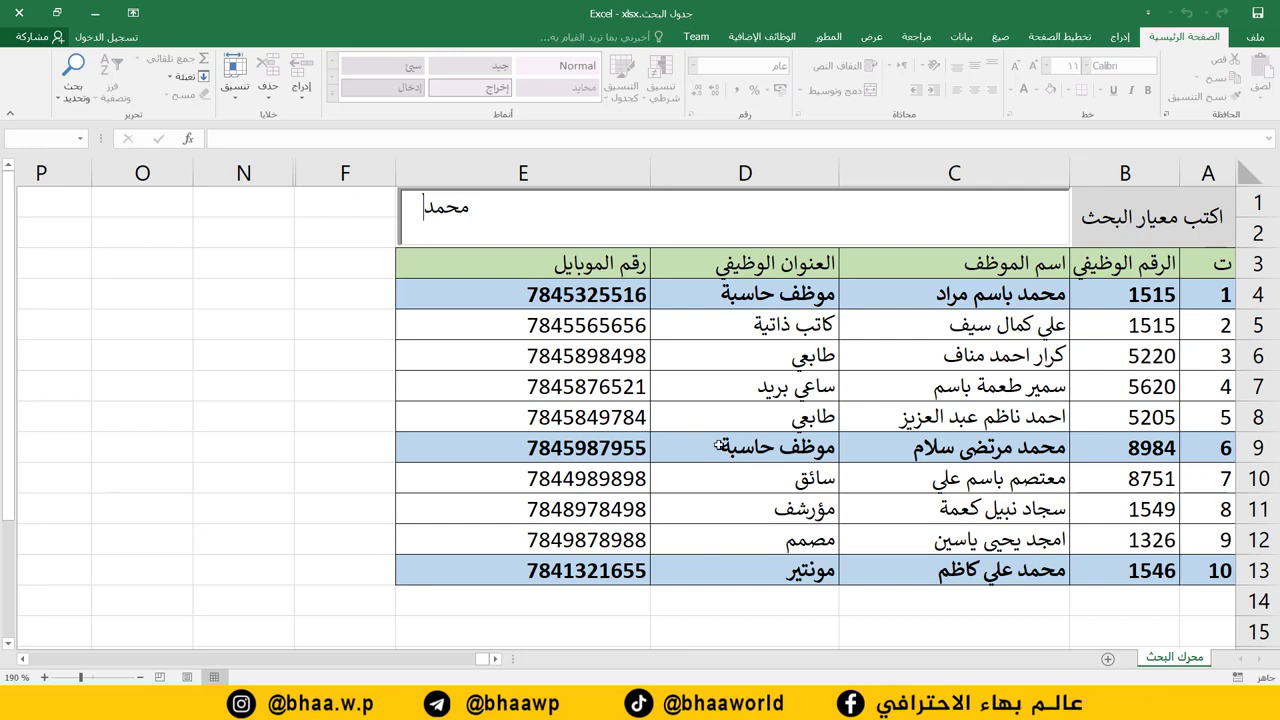
pyautogui.keyDown('ctrl'); pyautogui.scroll(3, 718, 455); pyautogui.keyUp('ctrl')
pyautogui.keyDown('ctrl'); pyautogui.scroll(4, 718, 457); pyautogui.keyUp('ctrl')
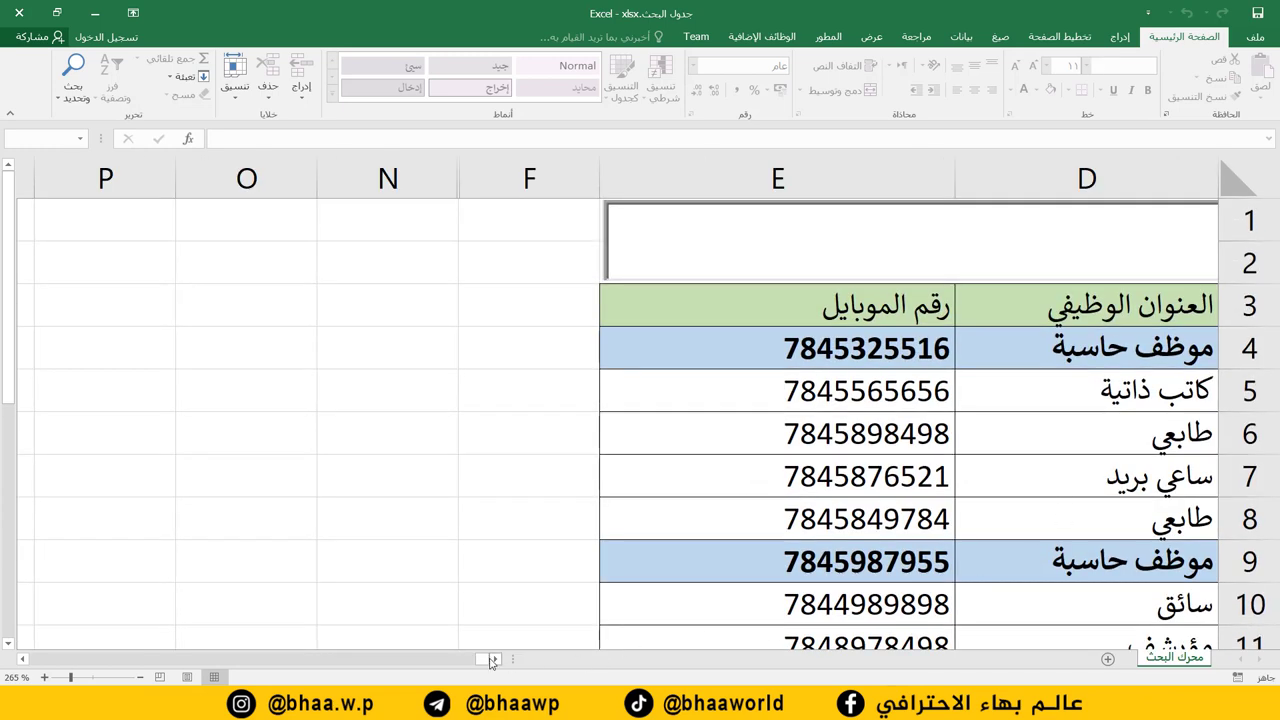
pyautogui.hscroll(-3, 494, 662)
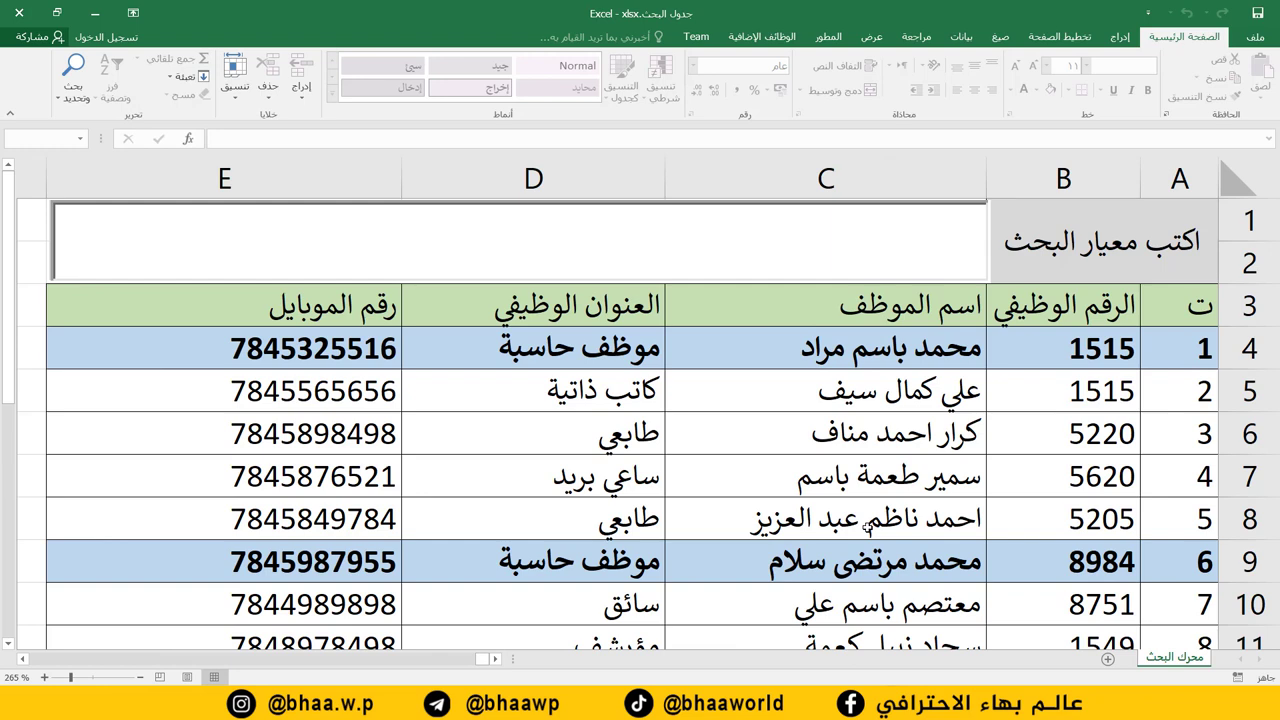
pyautogui.scroll(-5, 8, 310)
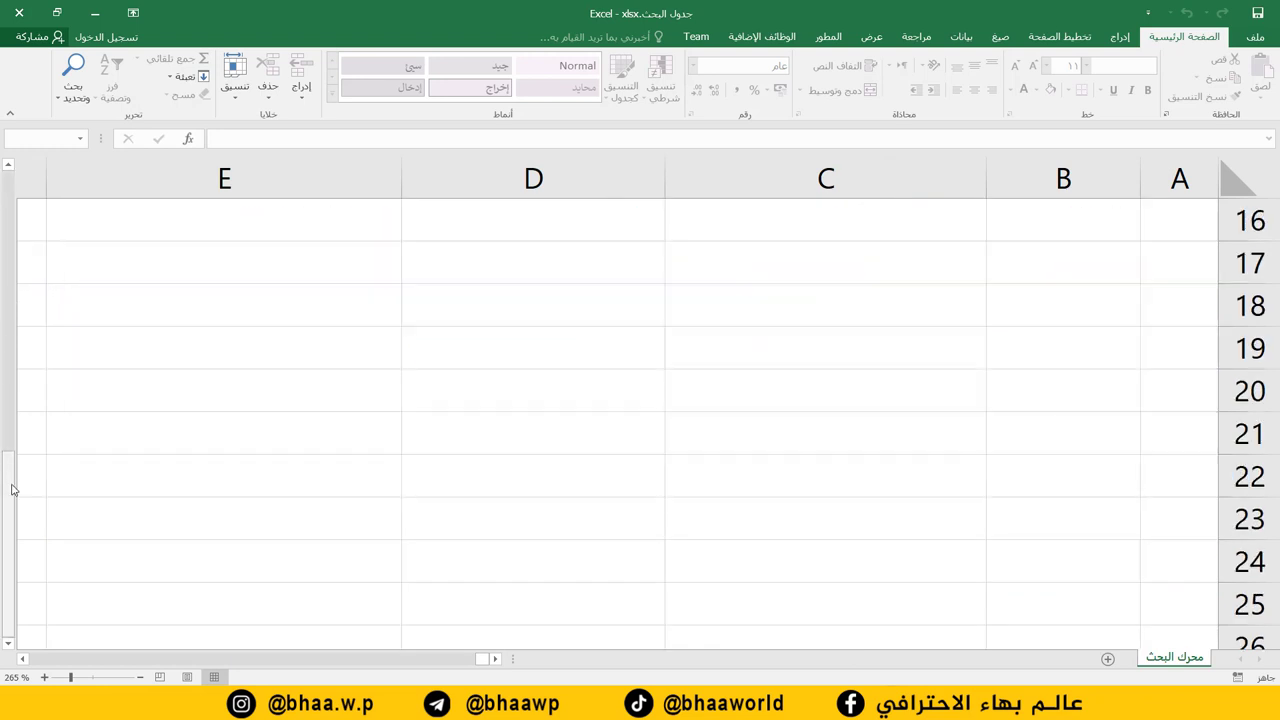
pyautogui.scroll(-2, 6, 644)
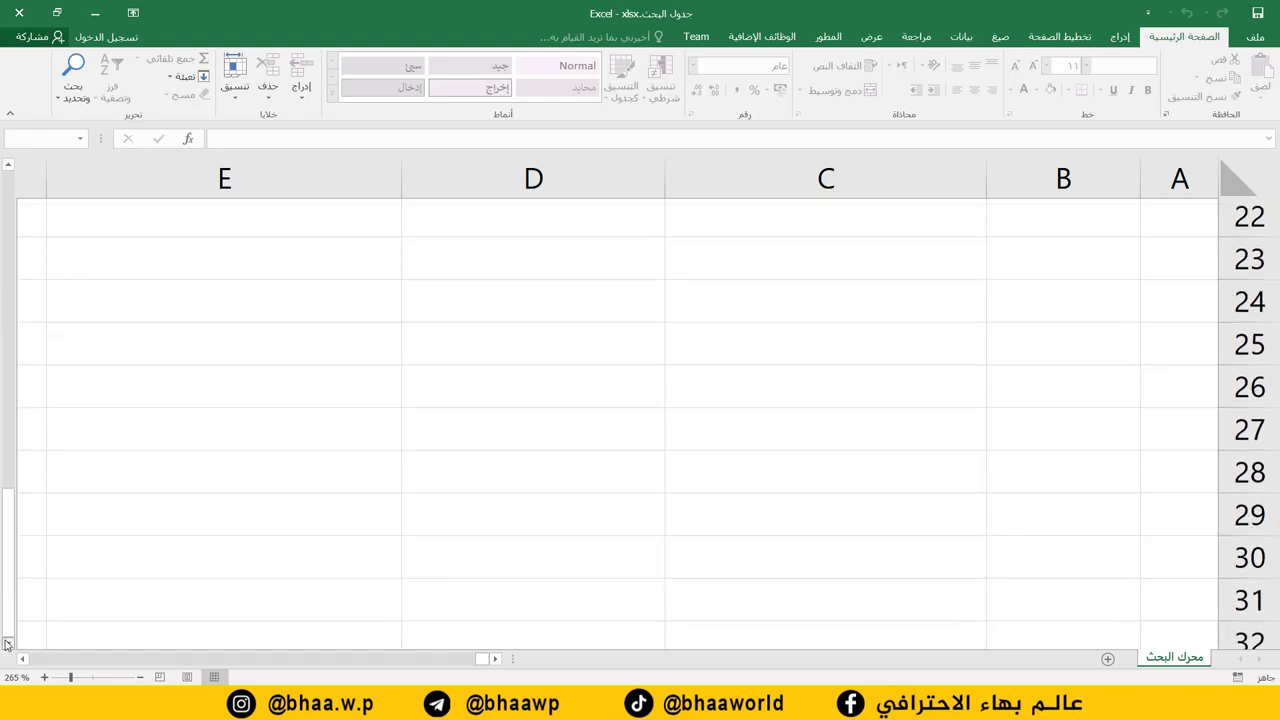
pyautogui.scroll(-3, 6, 644)
pyautogui.moveTo(6, 640); pyautogui.dragTo(4, 175)
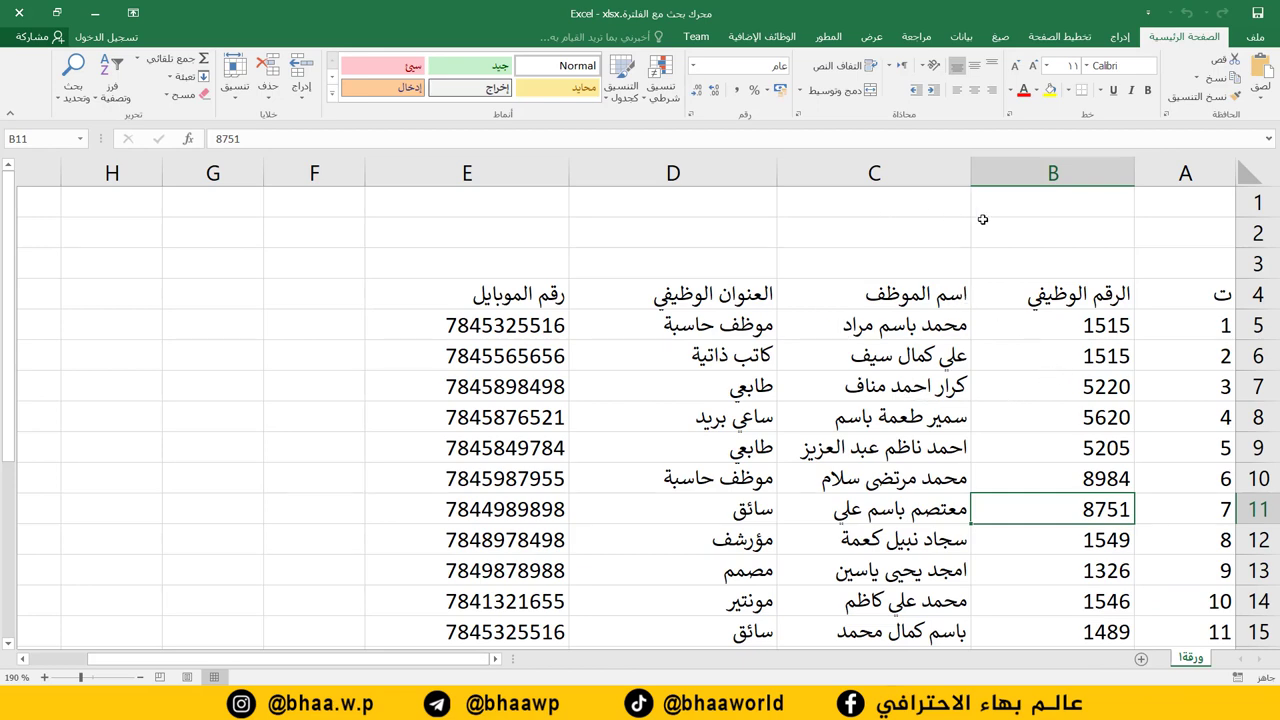
# Convert the employee data range A4:E24 into a table with headers.
pyautogui.scroll(-4, 905, 410)
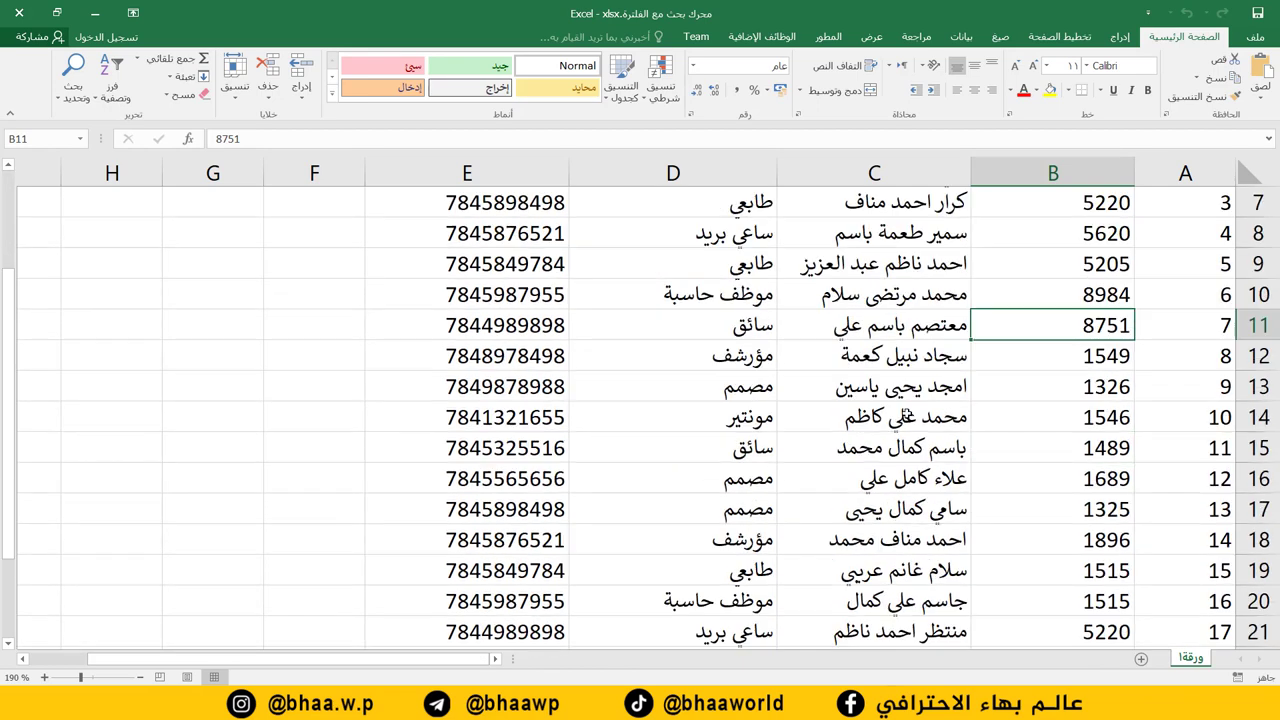
pyautogui.scroll(4, 910, 418)
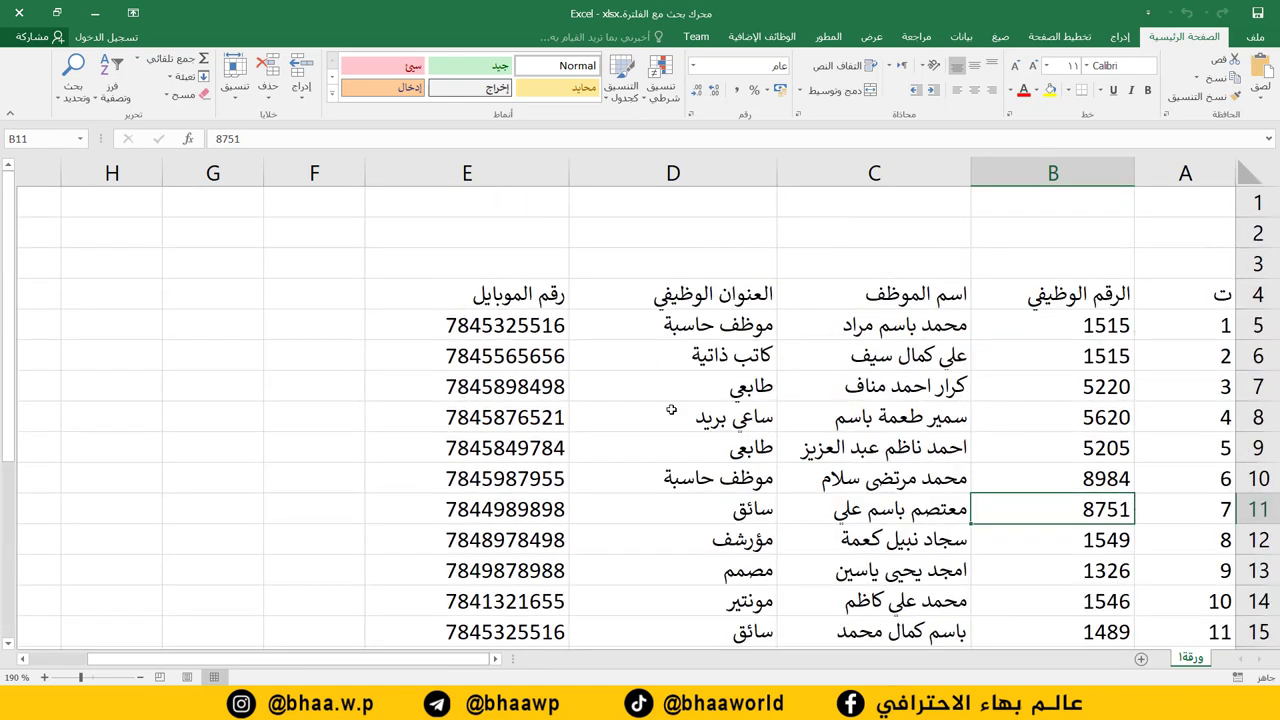
pyautogui.click(1080, 417)
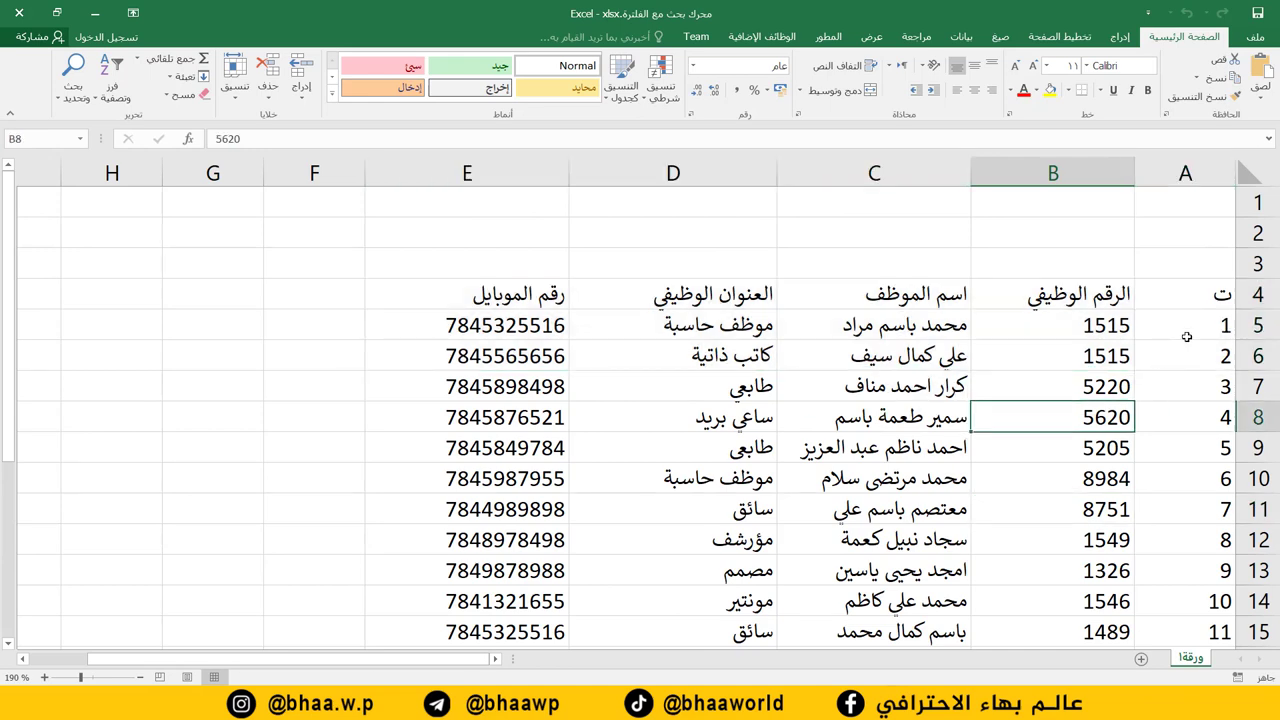
pyautogui.click(1222, 294)
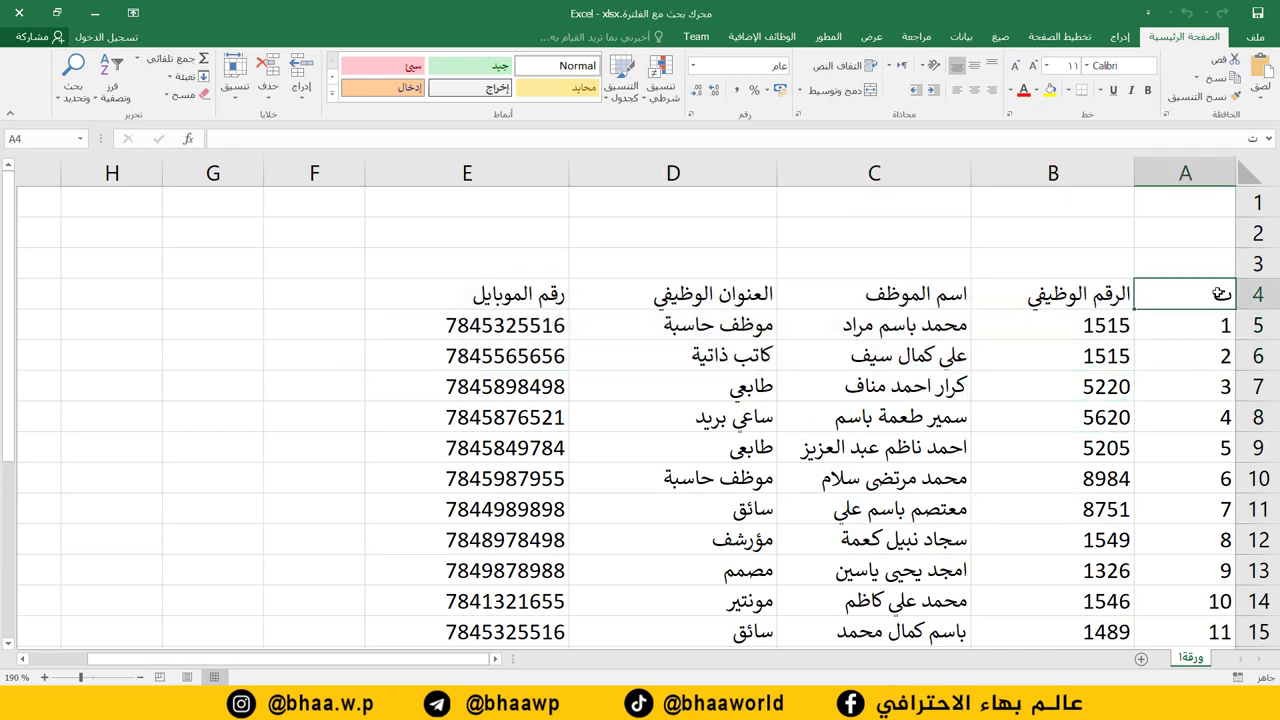
pyautogui.hotkey('ctrl', 'shift', 'End')
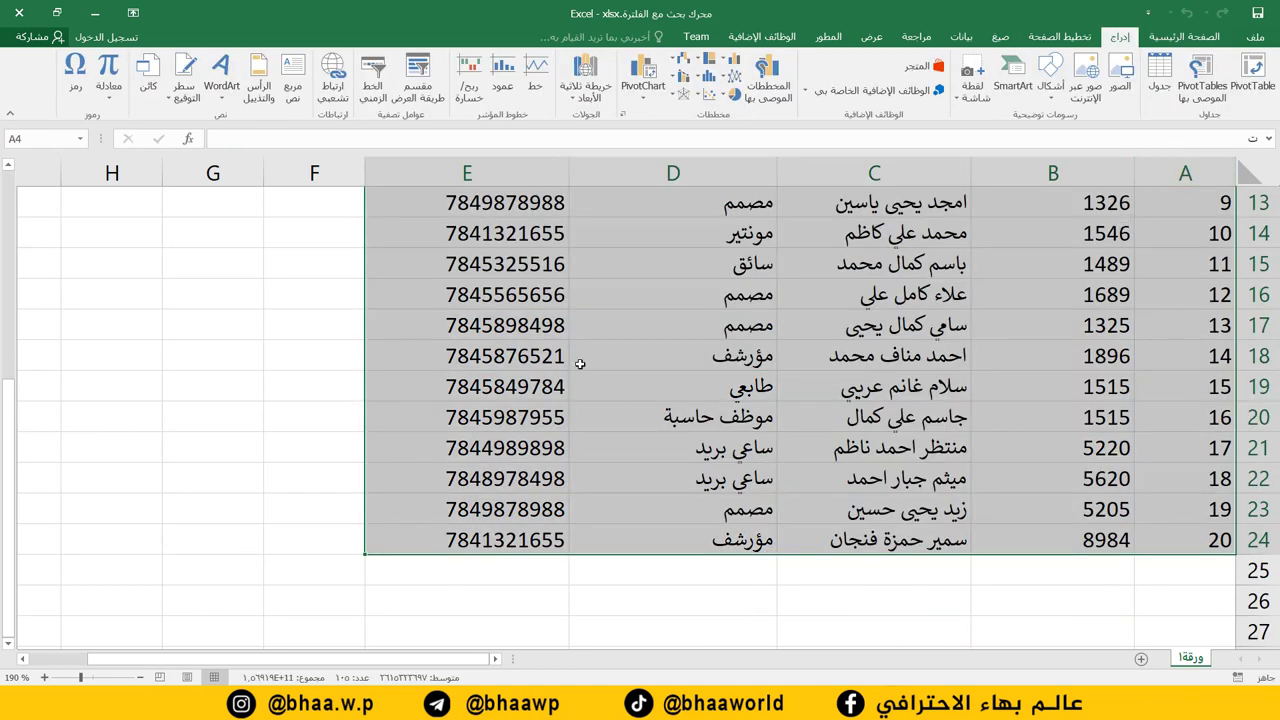
pyautogui.hotkey('ctrl', 't')
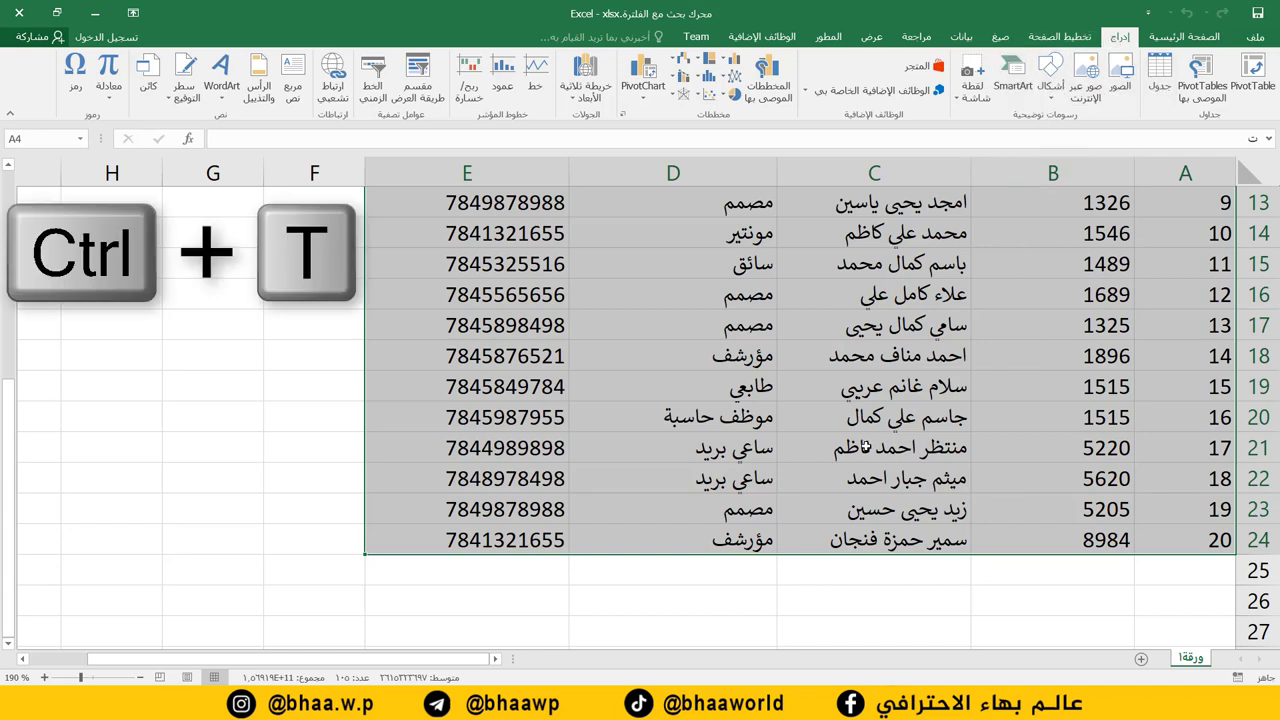
pyautogui.hotkey('ctrl', 't')
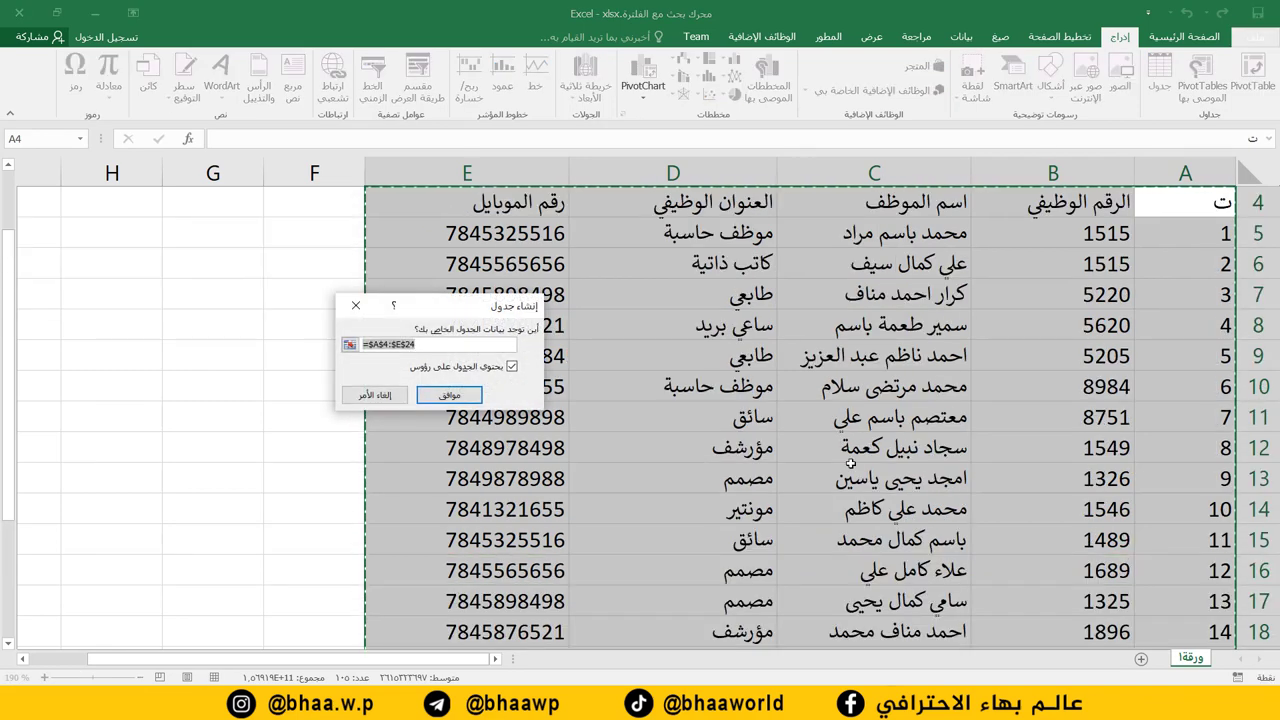
pyautogui.moveTo(477, 313); pyautogui.dragTo(244, 291)
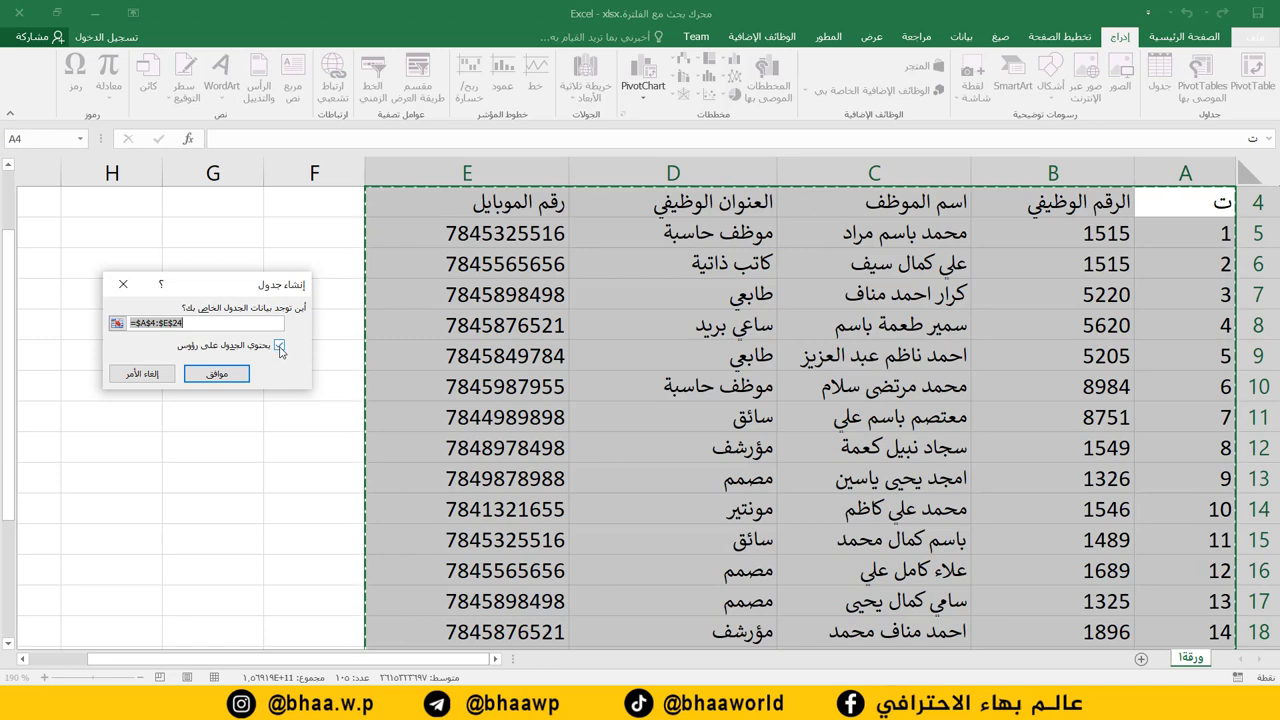
pyautogui.press('Tab')
pyautogui.click(216, 374)
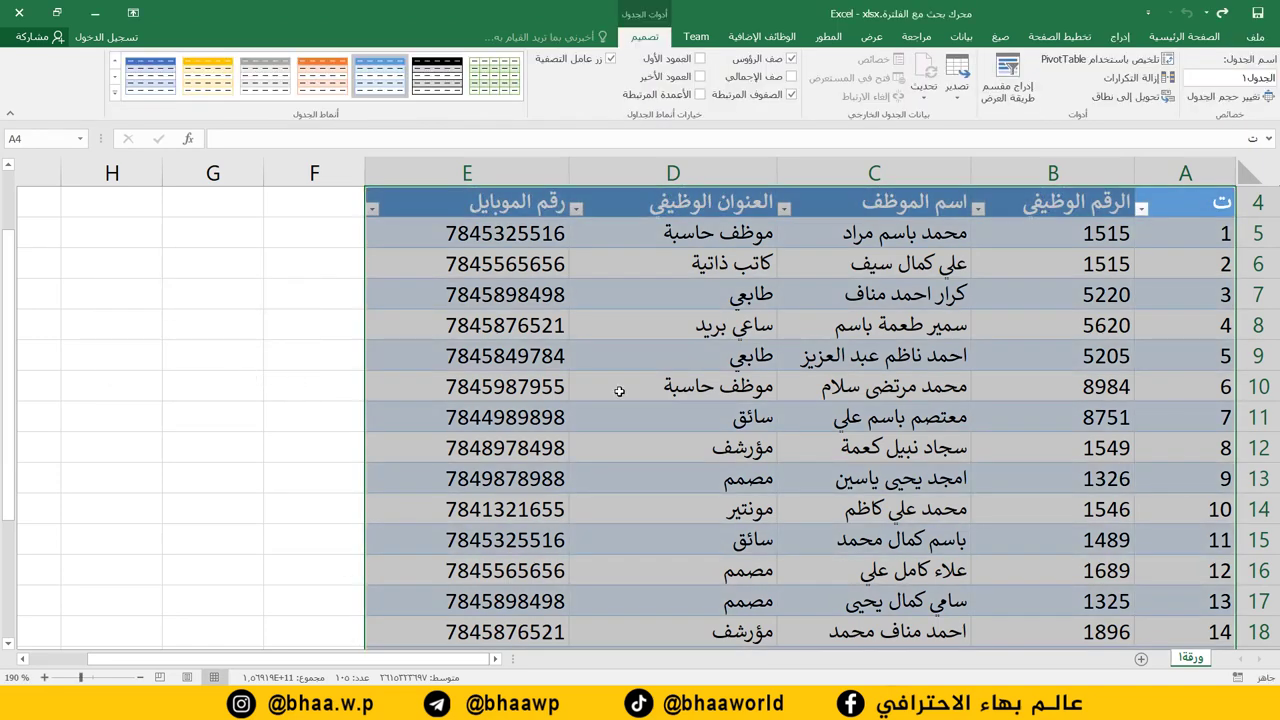
# Select the whole employee table and rename it as Data.
pyautogui.scroll(1, 844, 453)
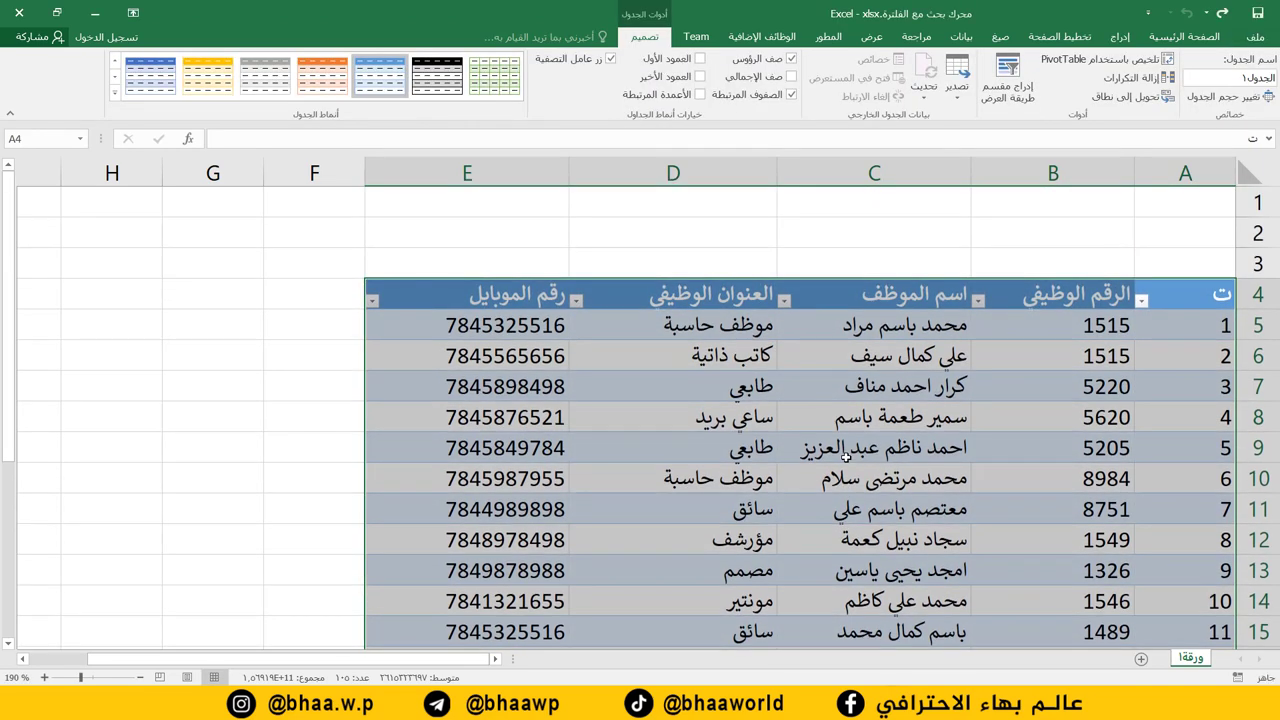
pyautogui.scroll(-2, 610, 453)
pyautogui.scroll(-1, 610, 455)
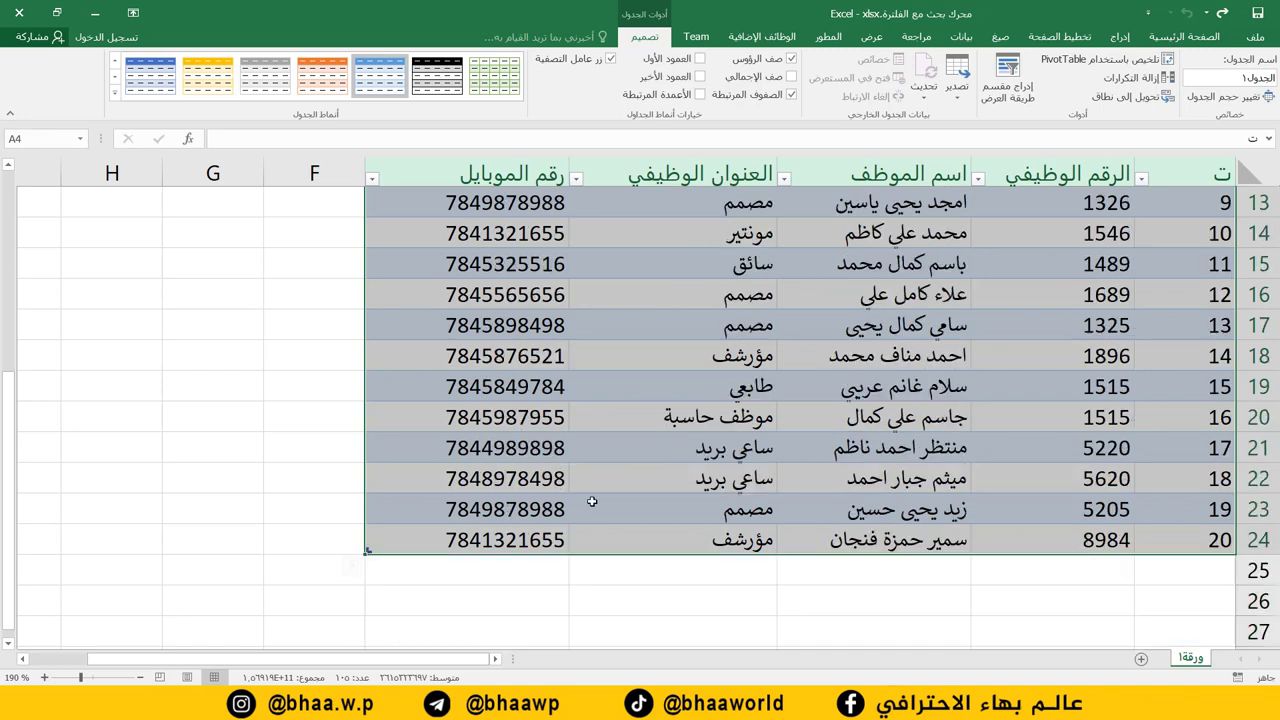
pyautogui.scroll(3, 781, 461)
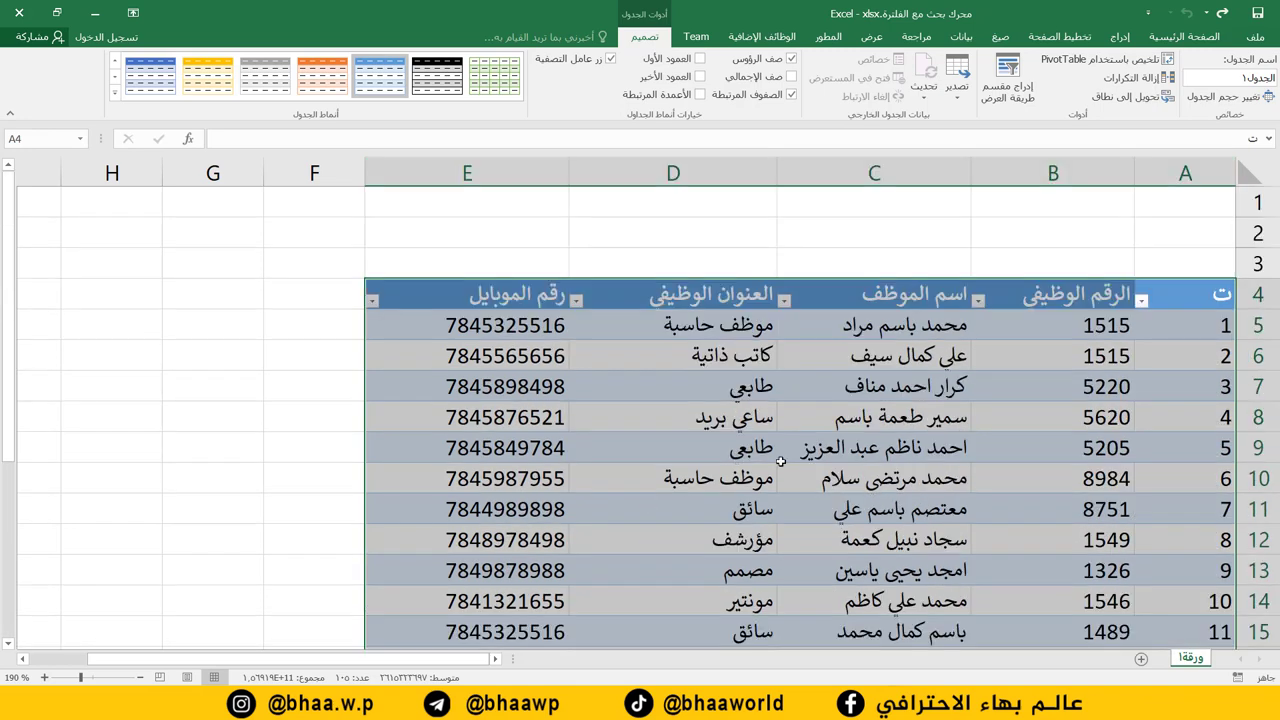
pyautogui.click(444, 396)
pyautogui.moveTo(419, 300); pyautogui.dragTo(1238, 614)
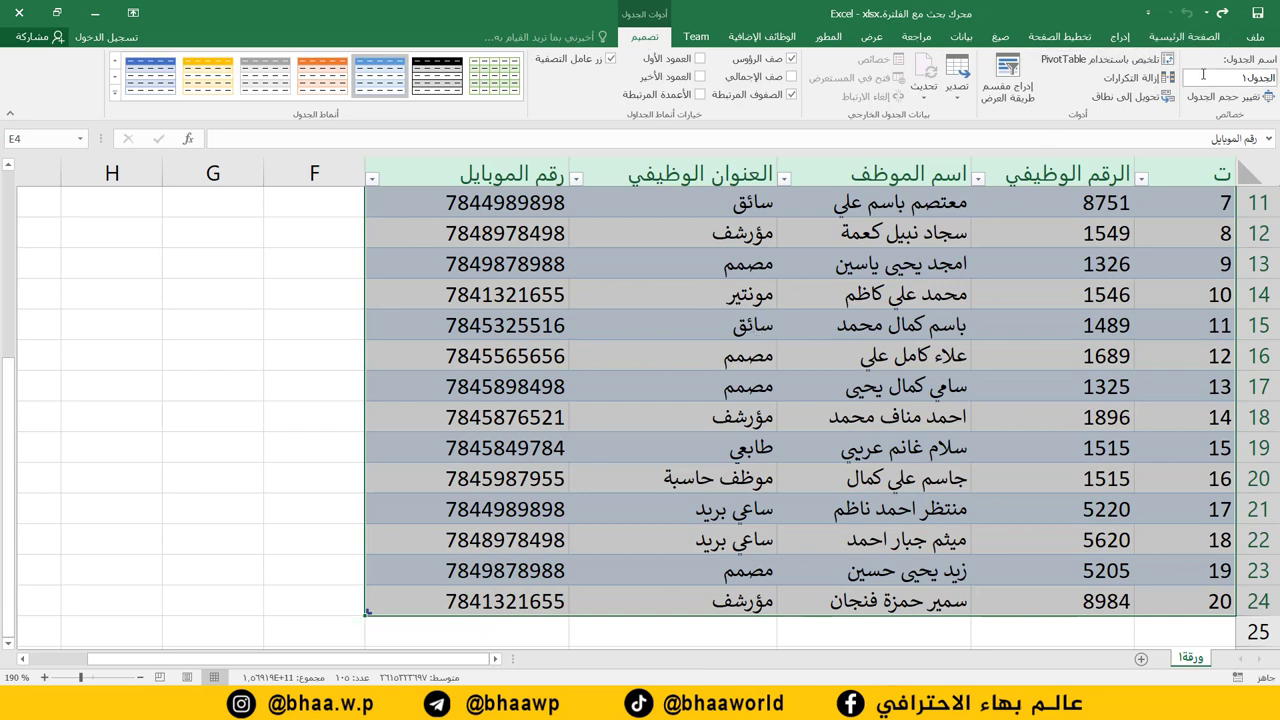
pyautogui.click(1234, 84)
pyautogui.press('BackSpace')
pyautogui.click(1024, 300)
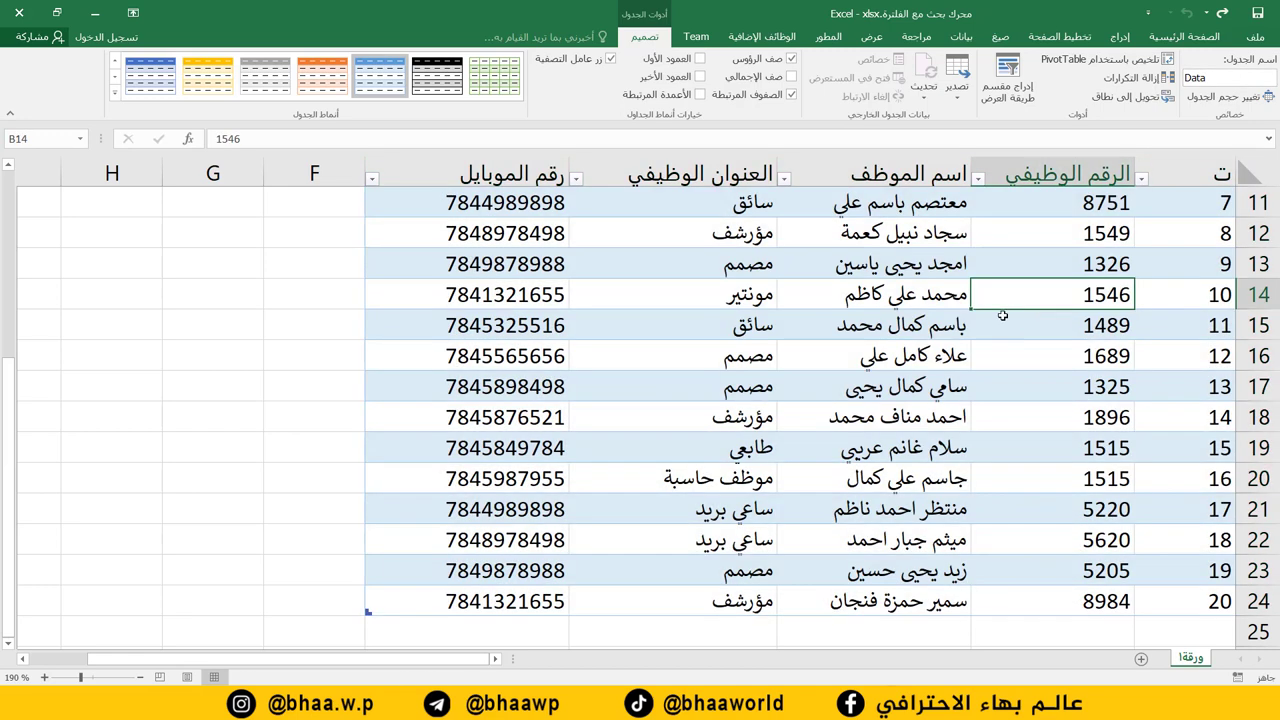
# Check the name assigned to the employee table in its design properties.
pyautogui.scroll(2, 940, 314)
pyautogui.scroll(2, 895, 313)
pyautogui.click(490, 294)
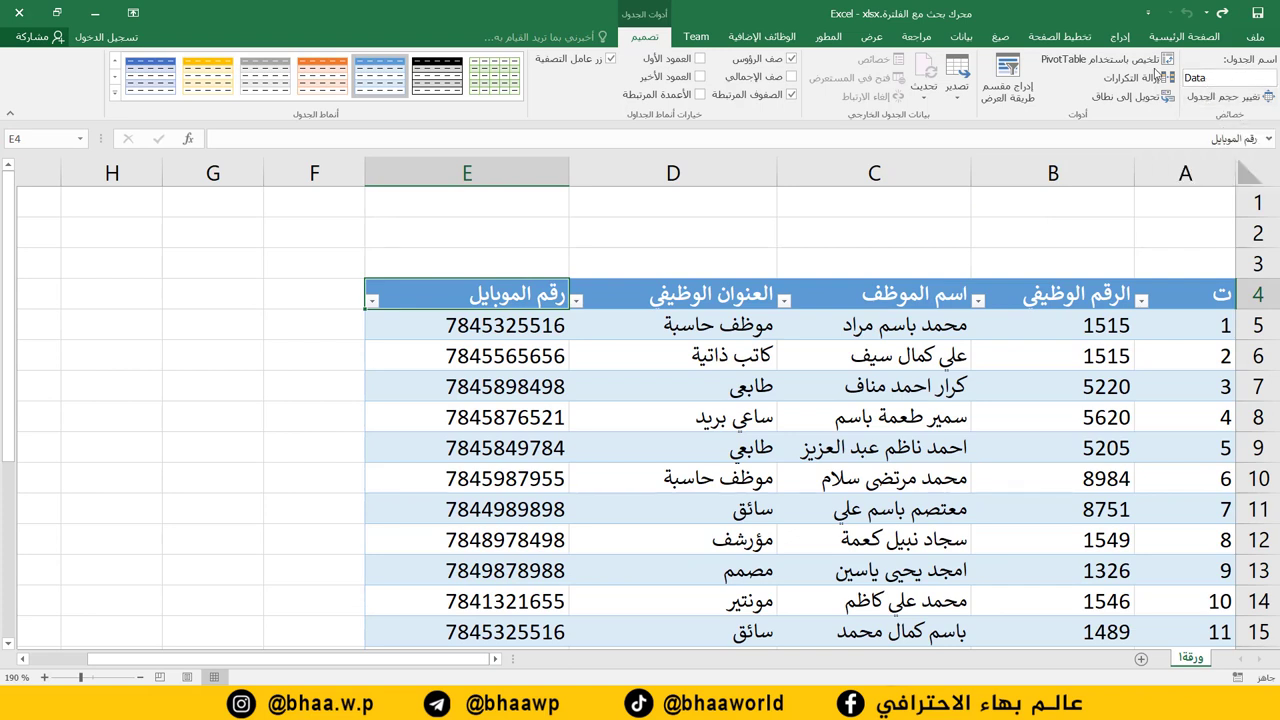
pyautogui.click(1212, 79)
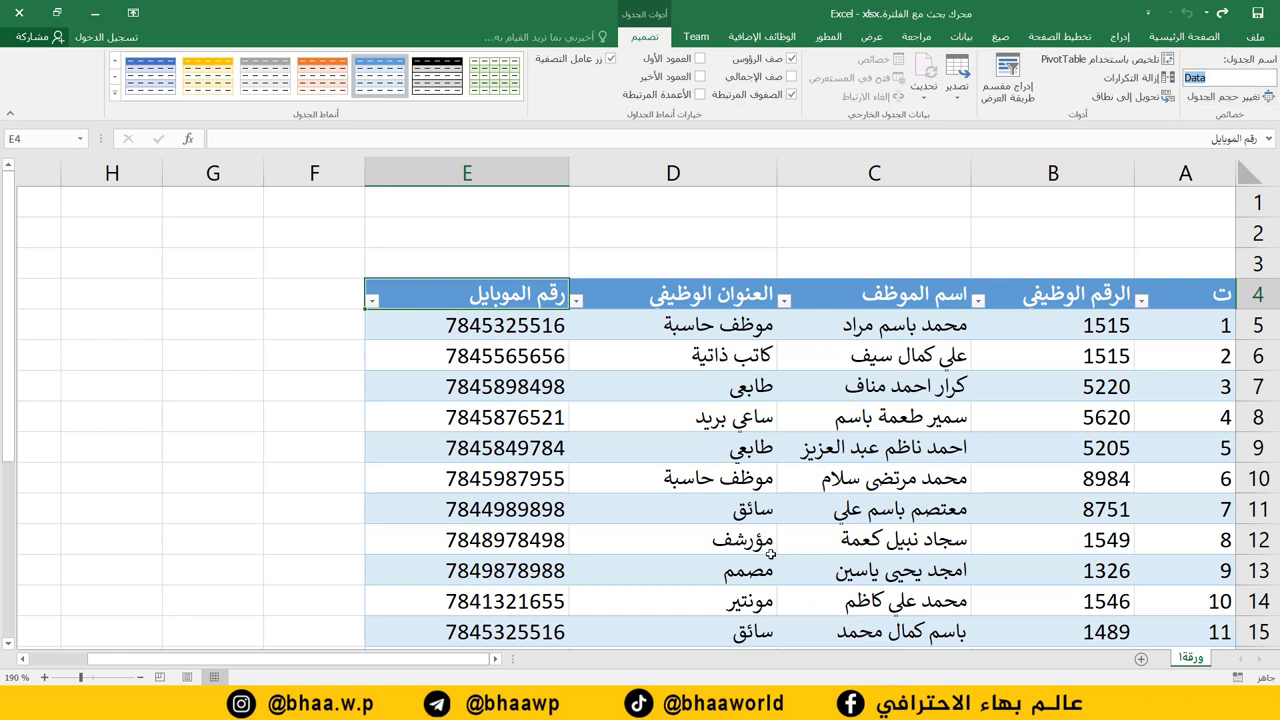
pyautogui.click(795, 387)
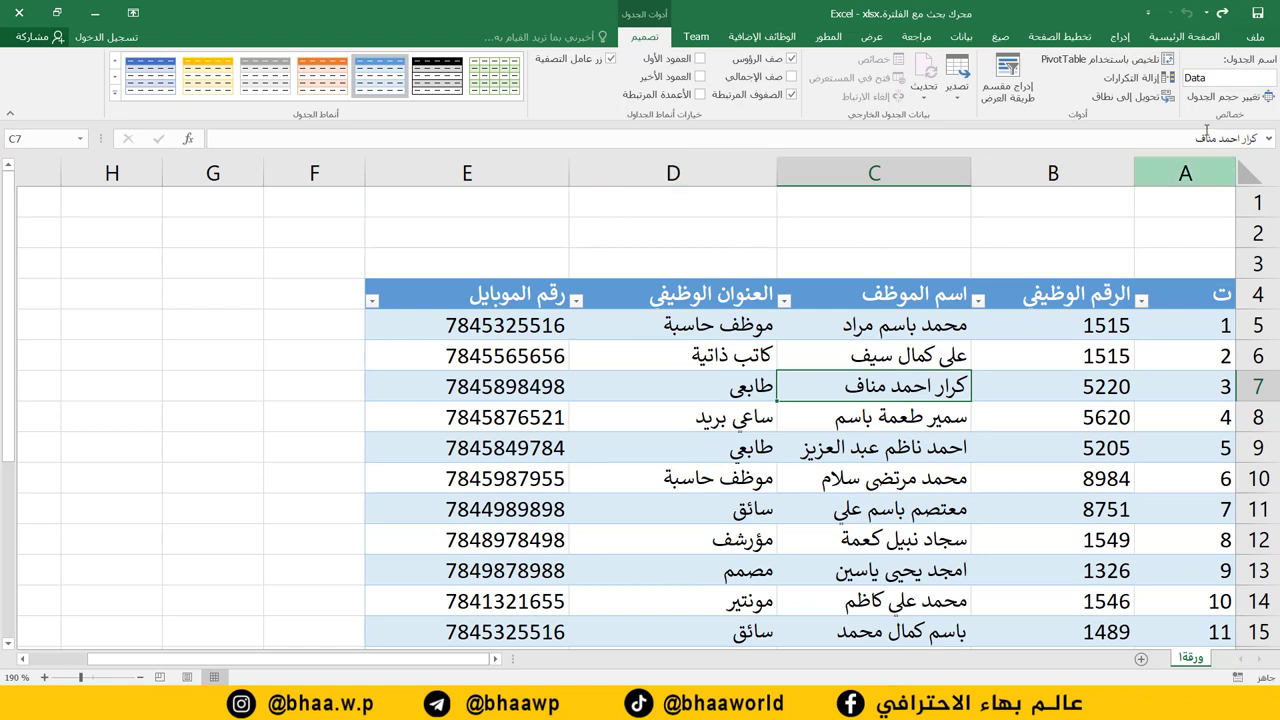
# Check in the ribbon customization options that the Developer tab (المطور) is enabled.
pyautogui.click(829, 38)
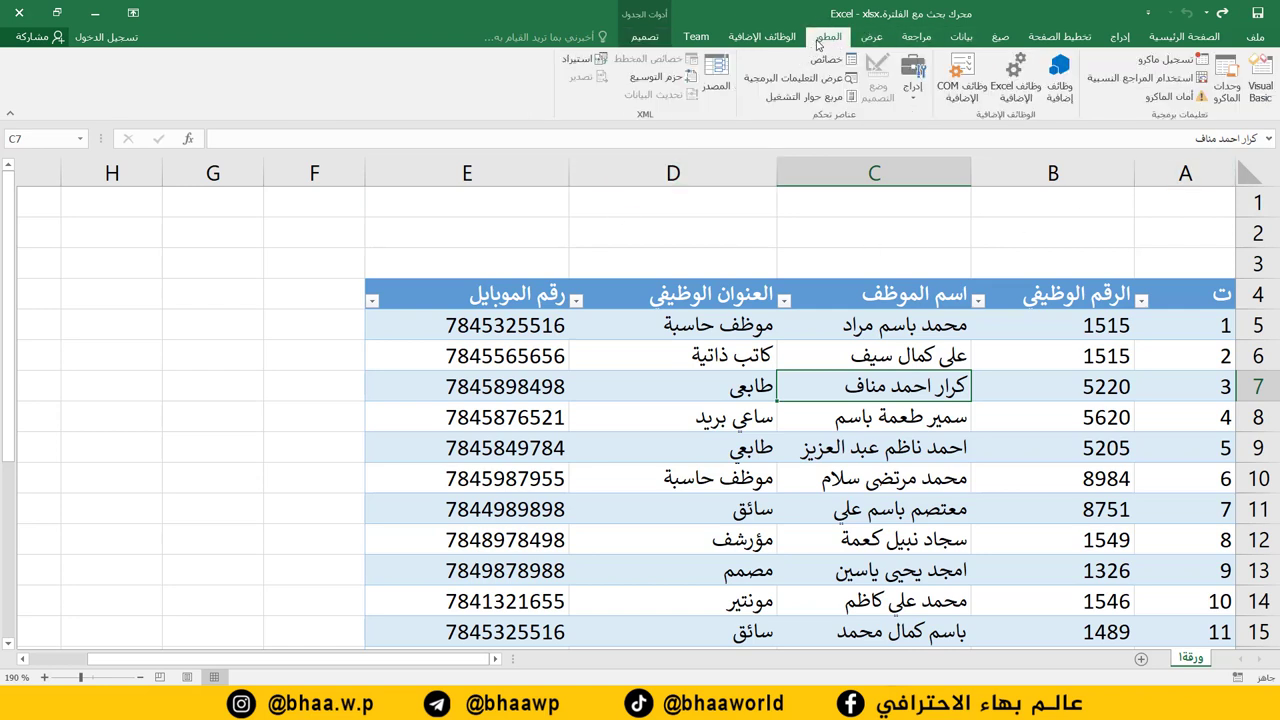
pyautogui.click(1255, 36)
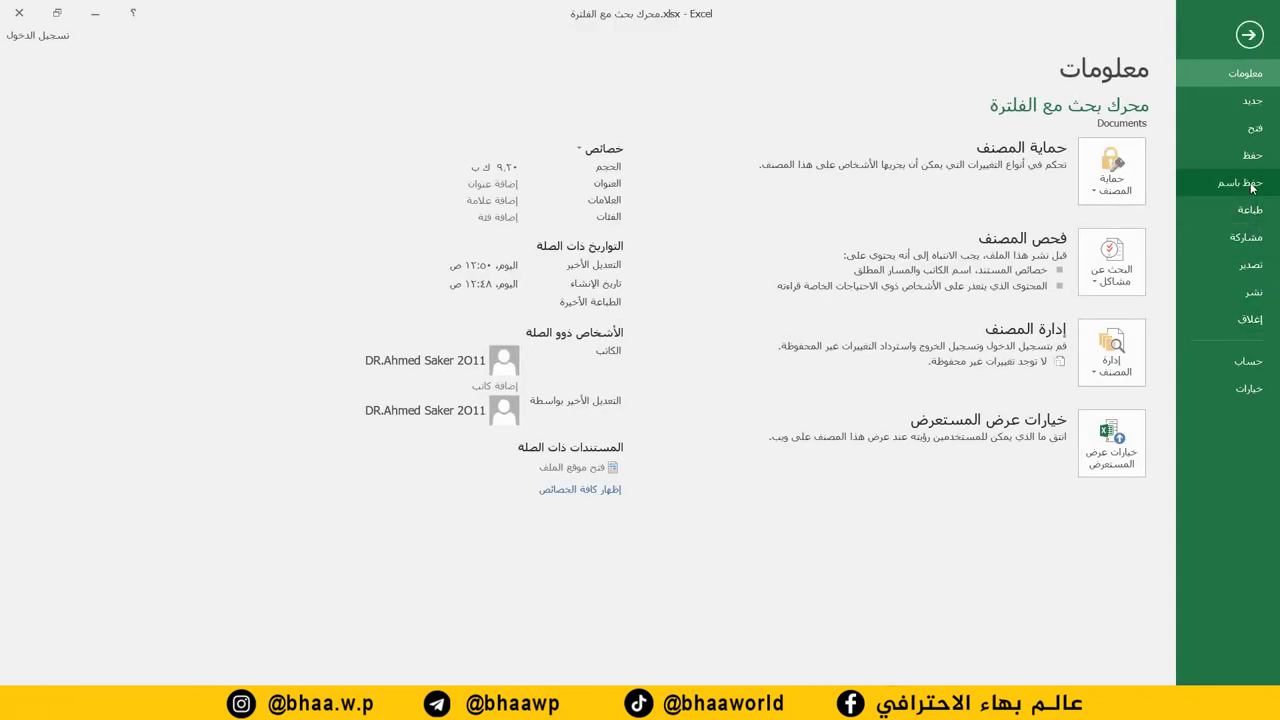
pyautogui.click(1249, 389)
pyautogui.click(984, 233)
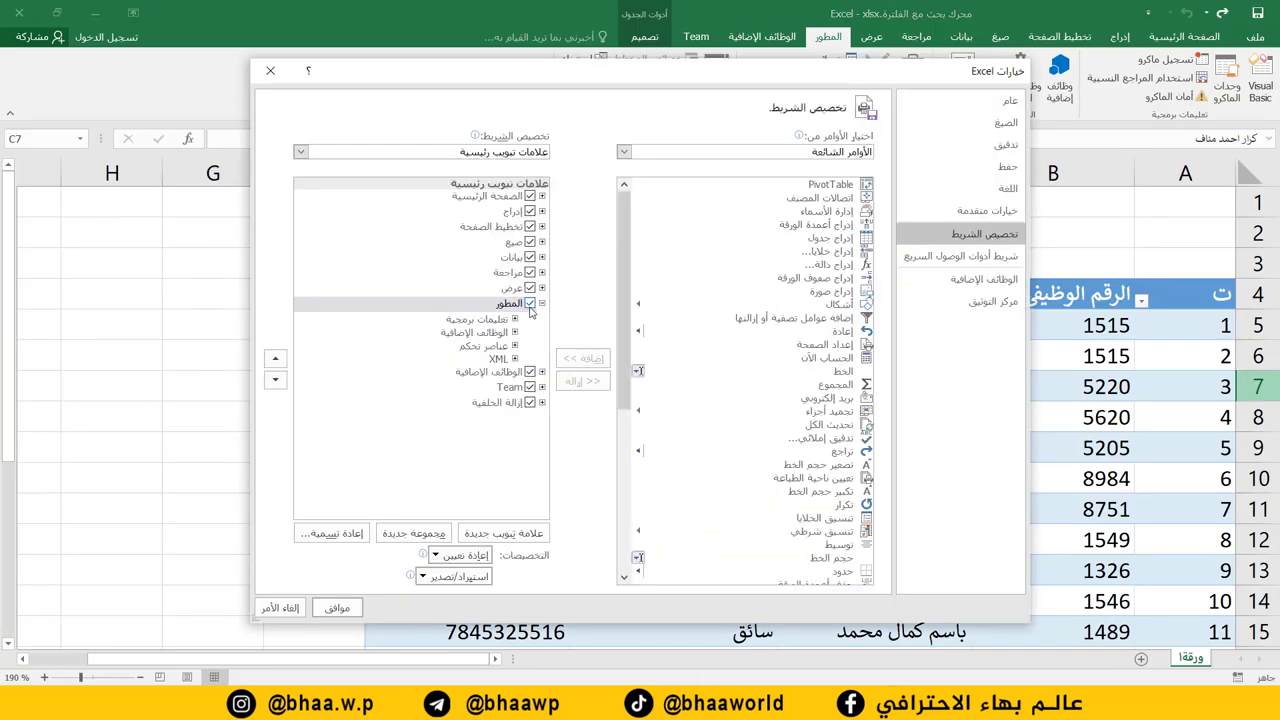
pyautogui.click(336, 608)
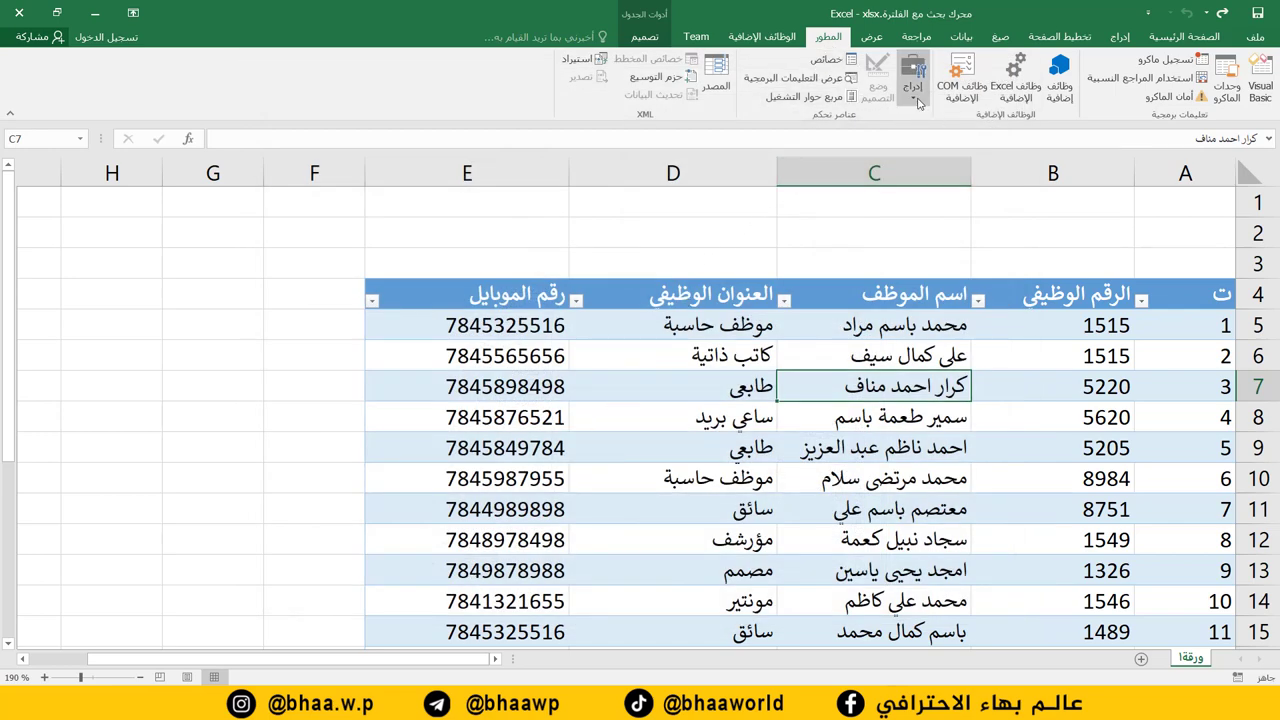
# Insert an ActiveX text box about 338 by 28 points above the table, across rows 2 and 3 from column D to H.
pyautogui.click(916, 100)
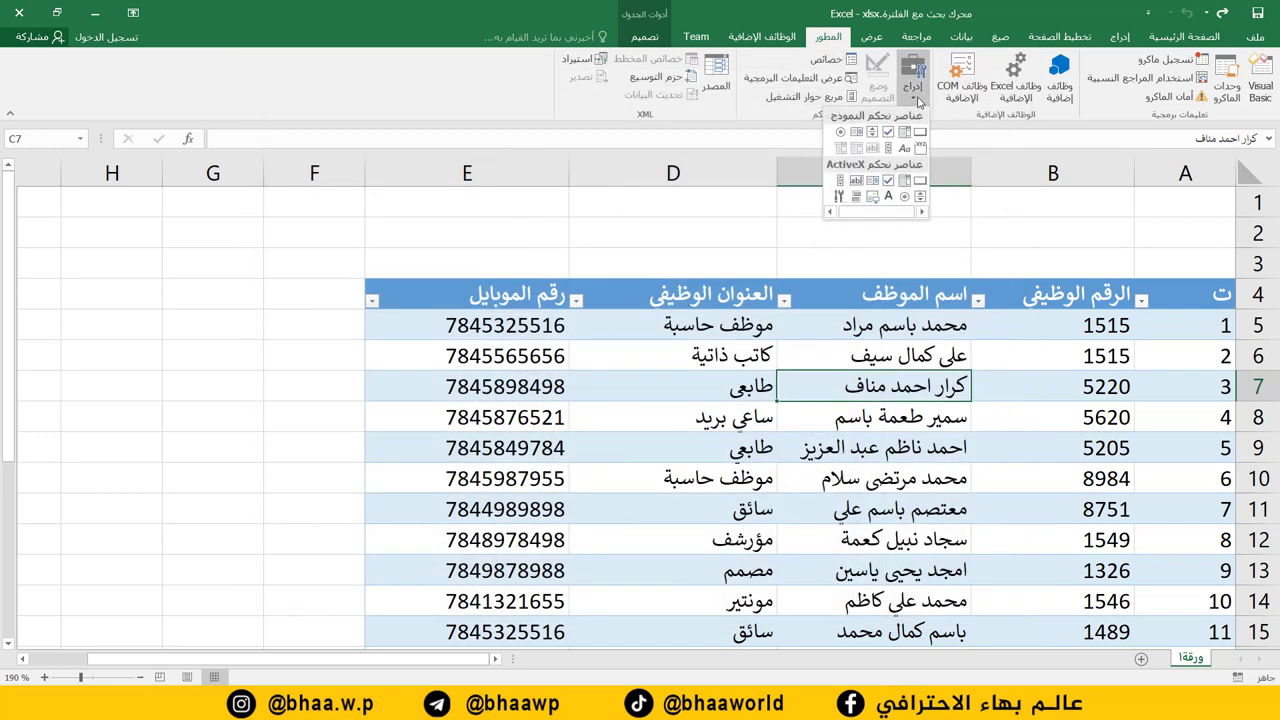
pyautogui.click(856, 183)
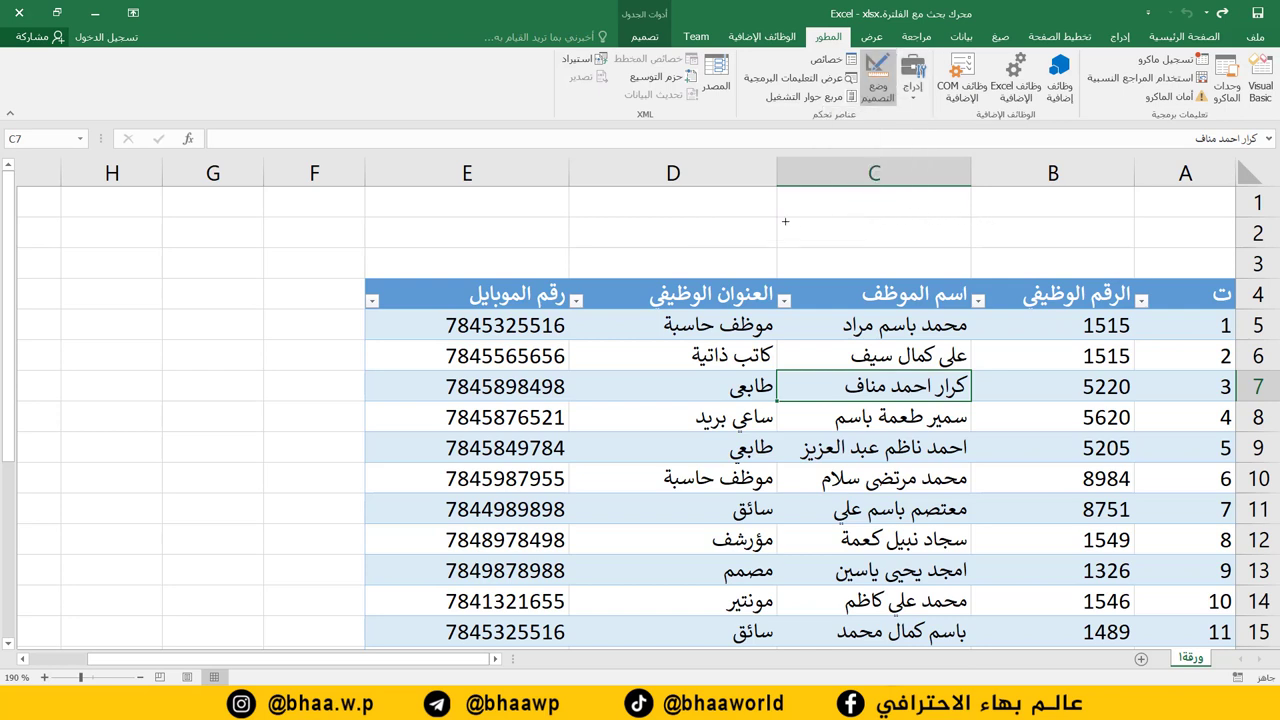
pyautogui.moveTo(774, 216); pyautogui.dragTo(56, 276)
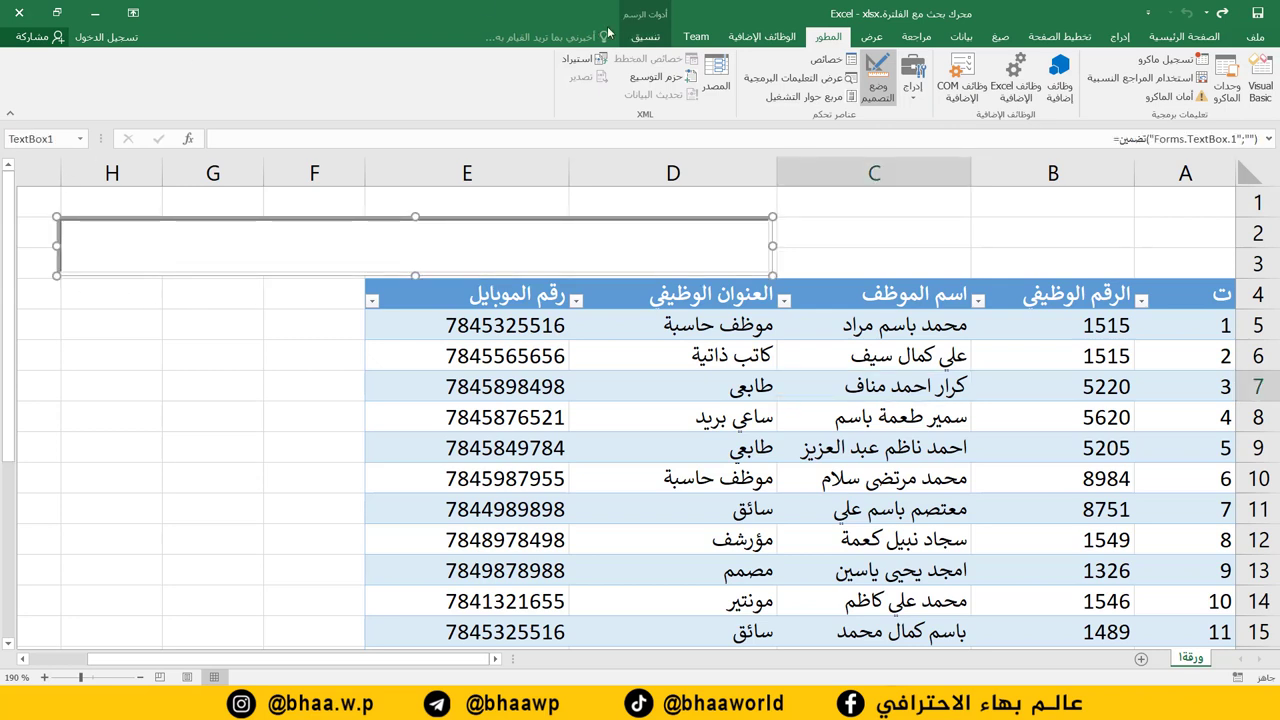
# Set the LinkedCell property of the text box to C3.
pyautogui.click(826, 59)
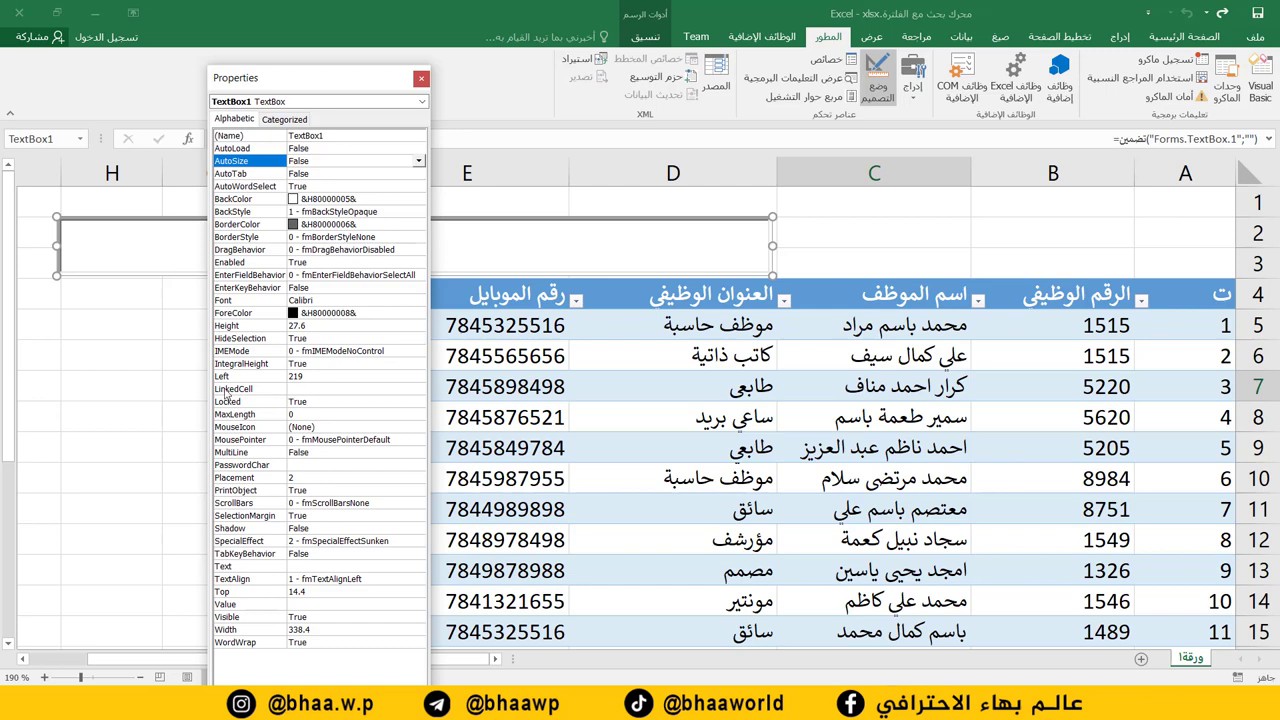
pyautogui.click(309, 391)
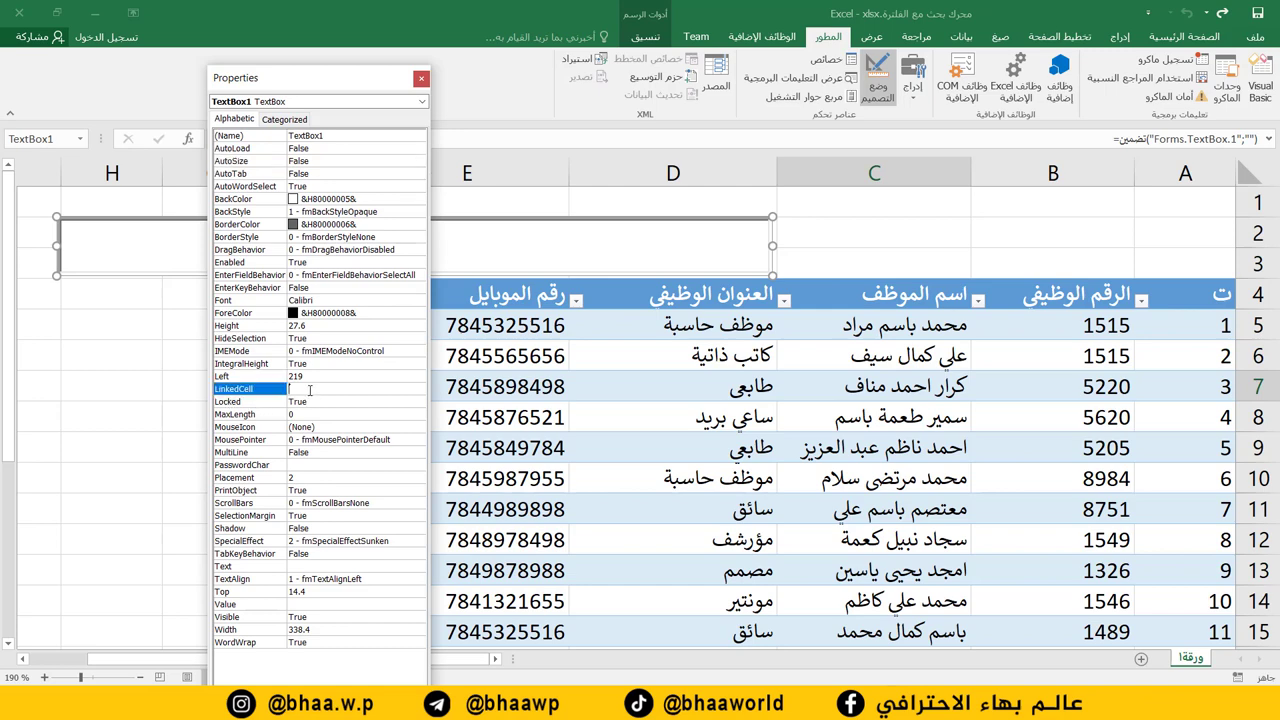
pyautogui.write('C3')
pyautogui.click(421, 79)
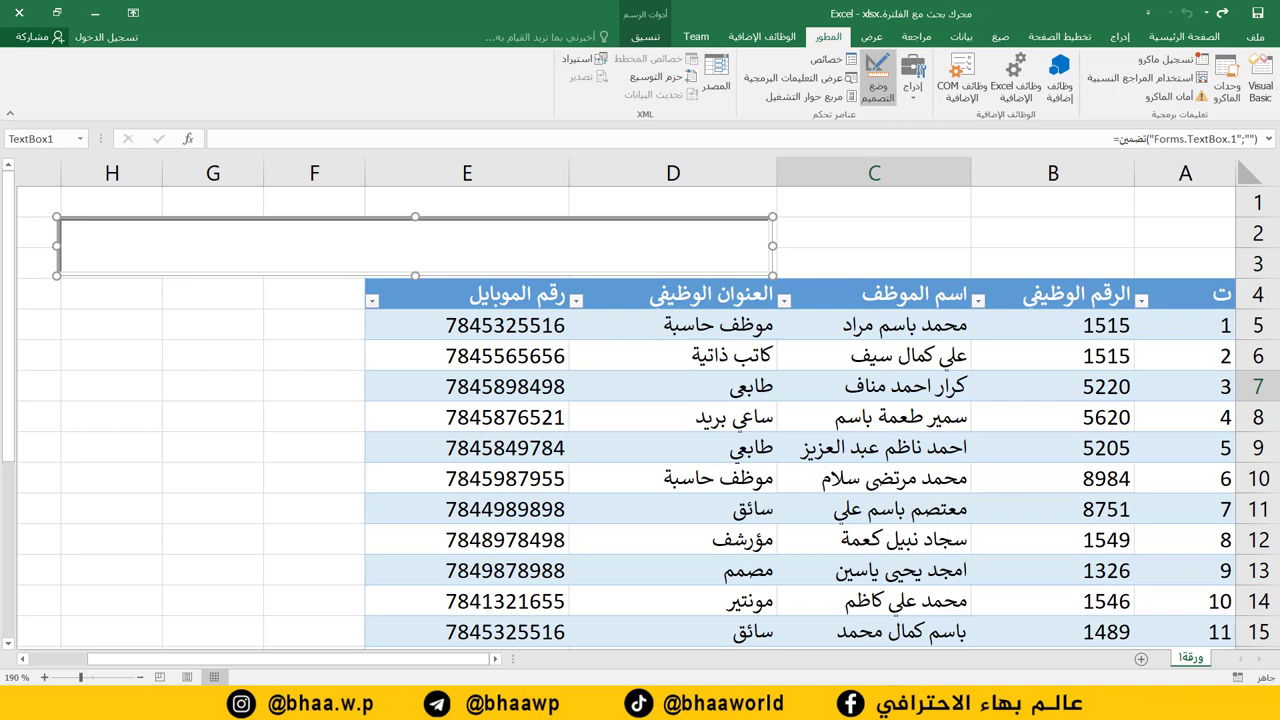
# Switch to Notepad and copy the entire TextBox1_Change macro from code.txt, then minimize it.
pyautogui.hotkey('alt', 'Tab')
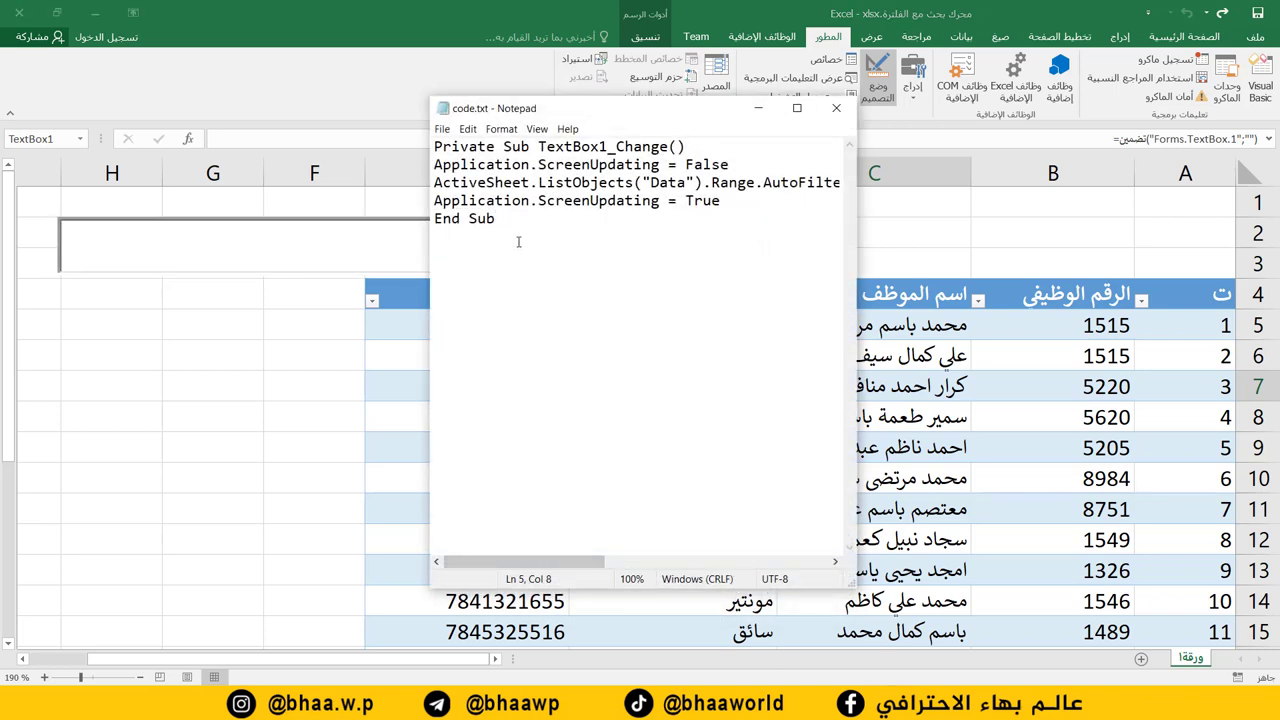
pyautogui.hotkey('ctrl', 'a')
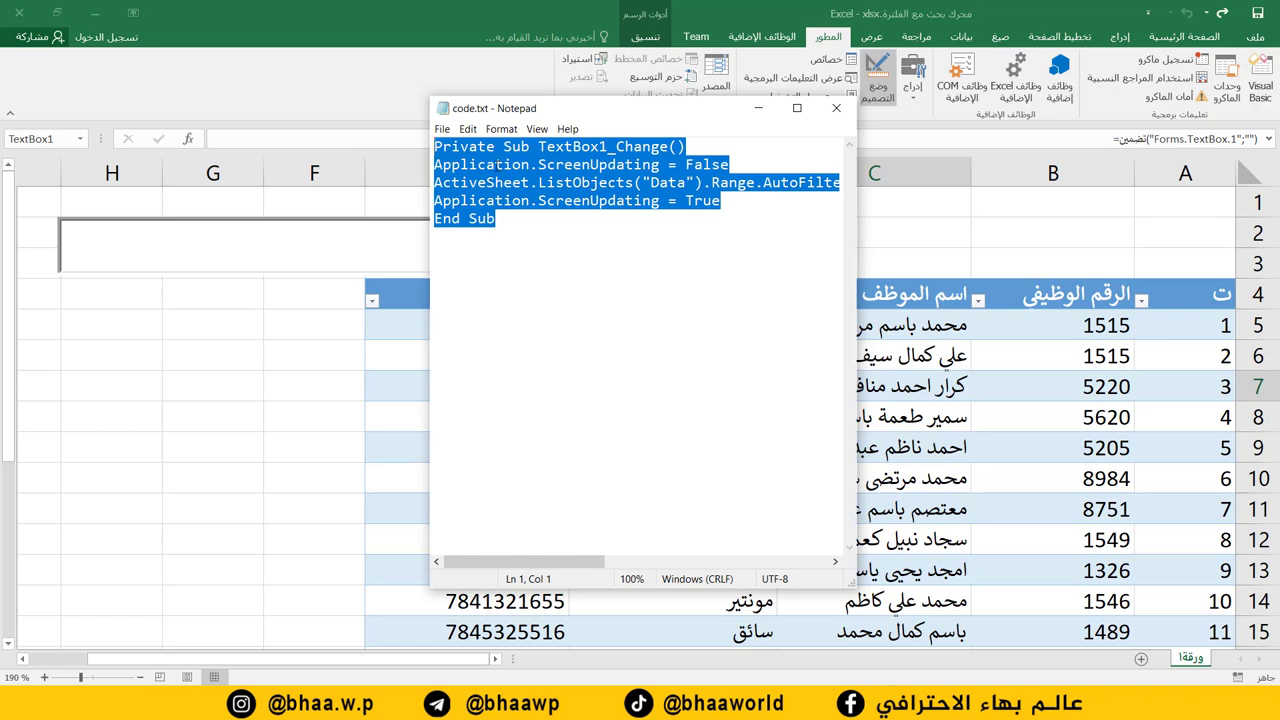
pyautogui.rightClick(495, 166)
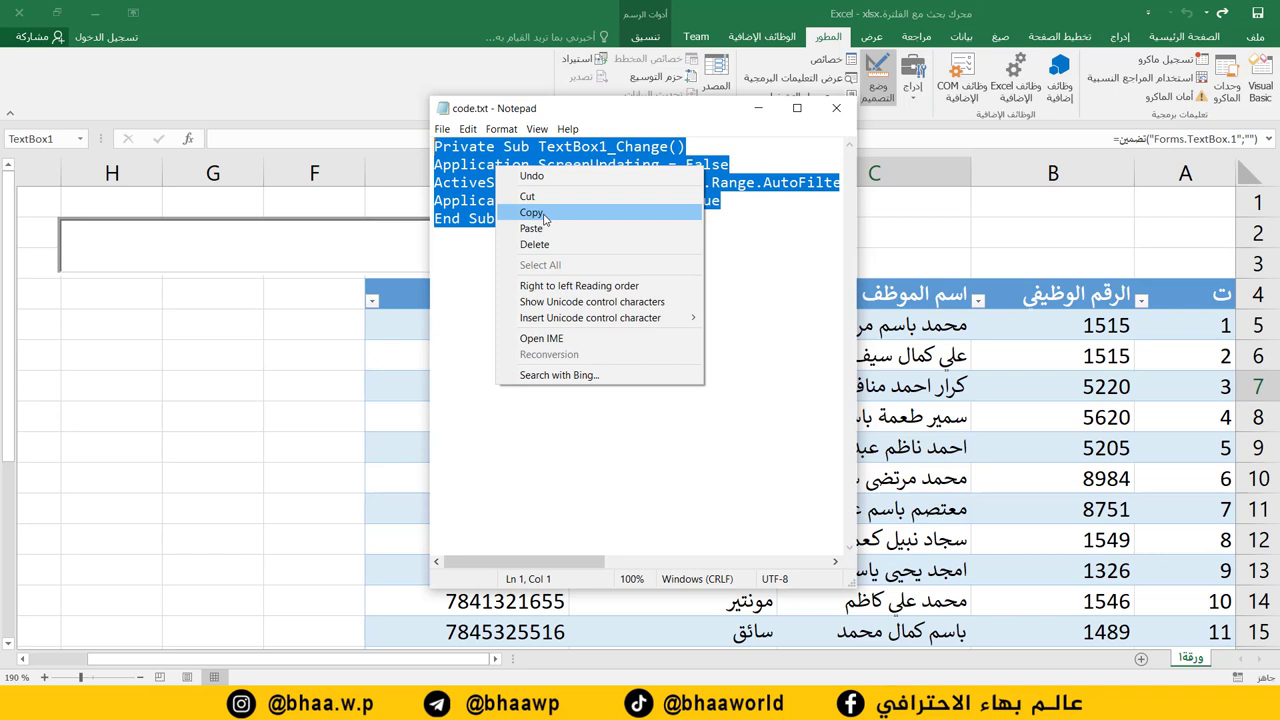
pyautogui.click(531, 212)
pyautogui.click(758, 108)
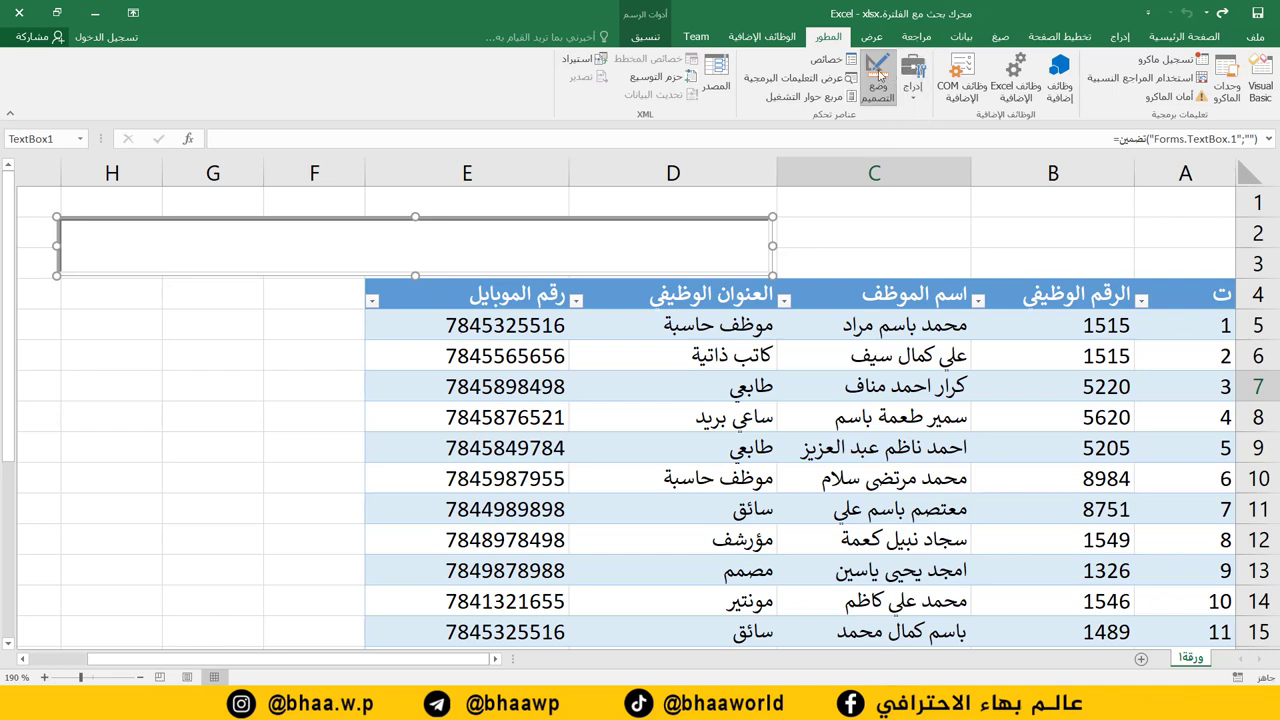
# Replace the text box's empty Change procedure in the Visual Basic editor with the copied macro code.
pyautogui.doubleClick(400, 244)
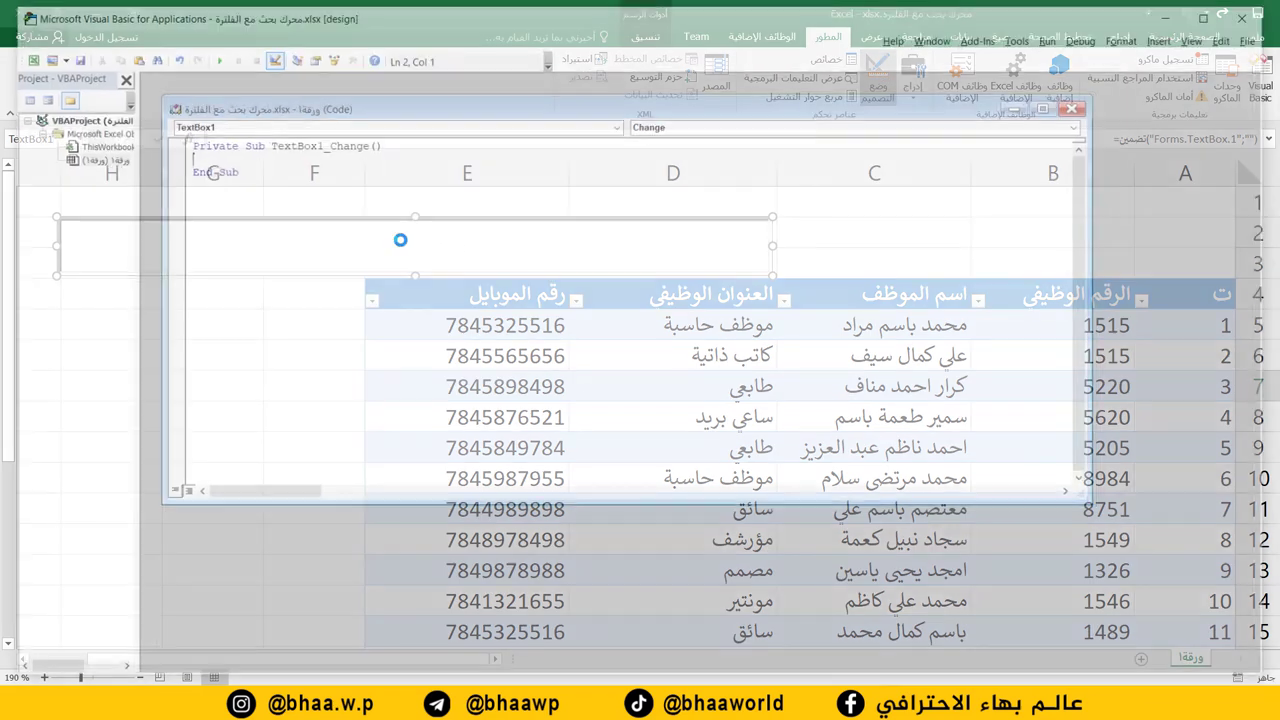
pyautogui.hotkey('ctrl', 'a')
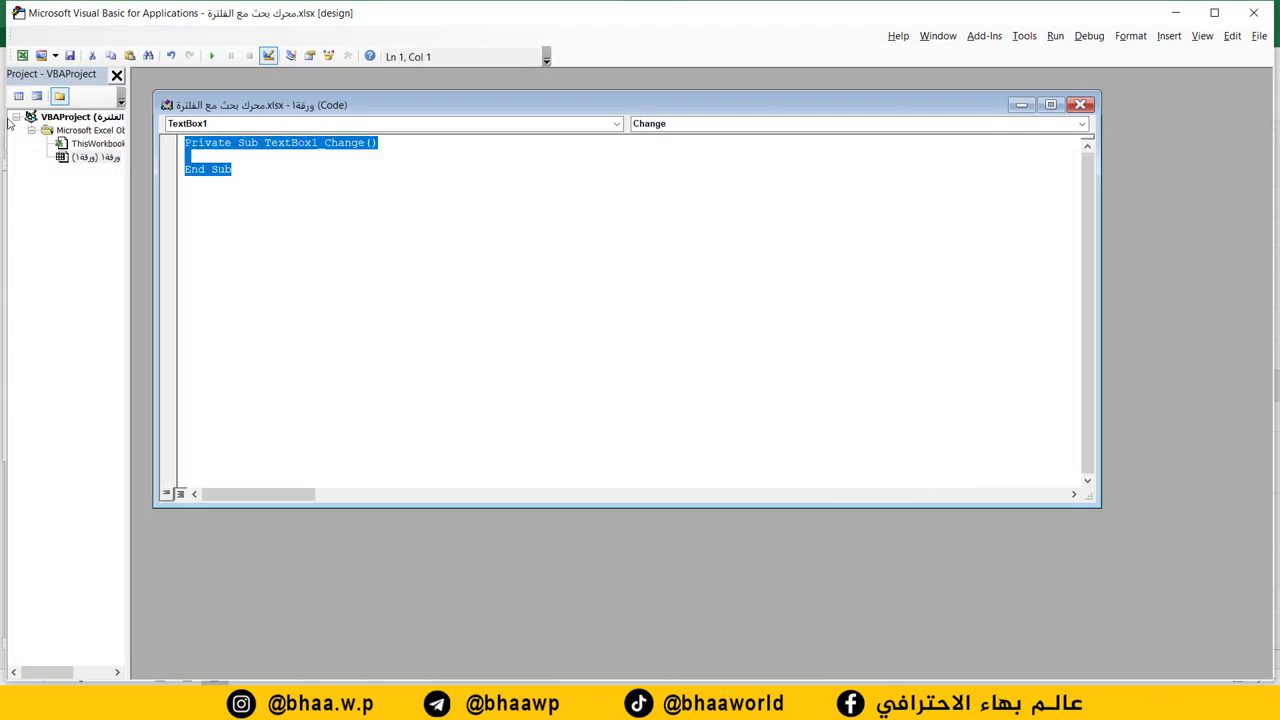
pyautogui.press('Delete')
pyautogui.hotkey('ctrl', 'v')
pyautogui.hotkey('ctrl', 'z')
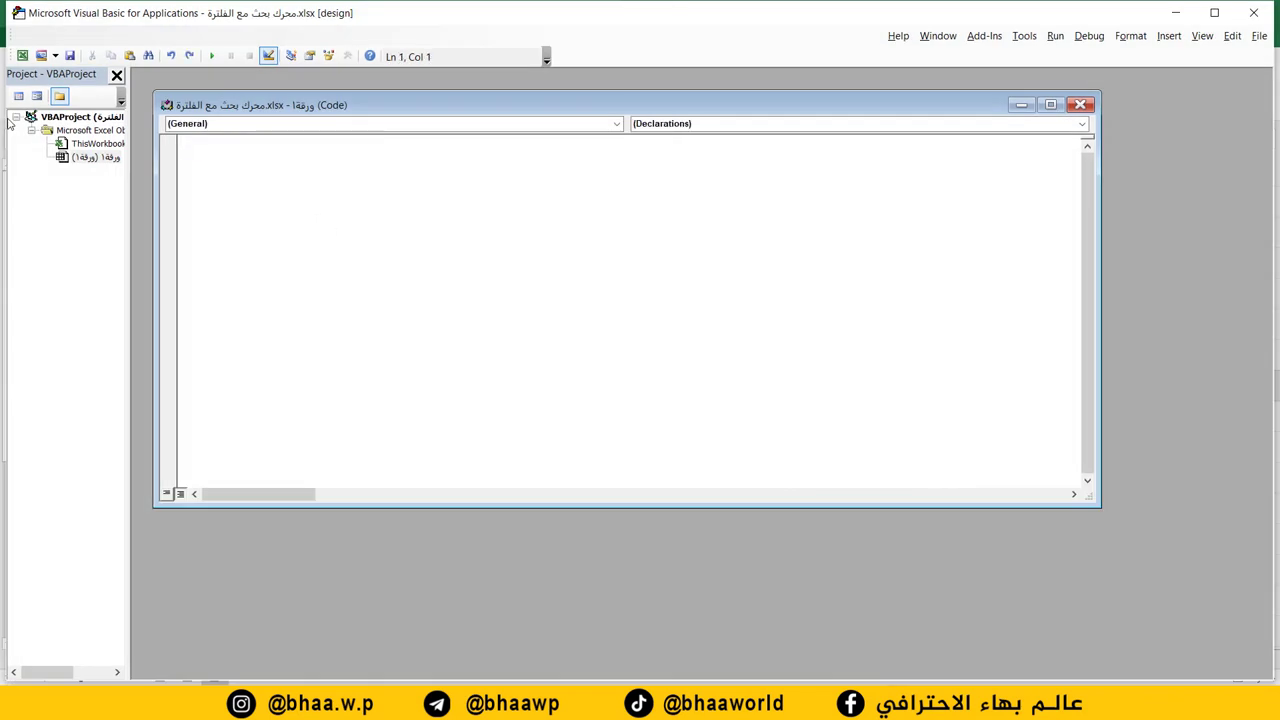
pyautogui.hotkey('ctrl', 'v')
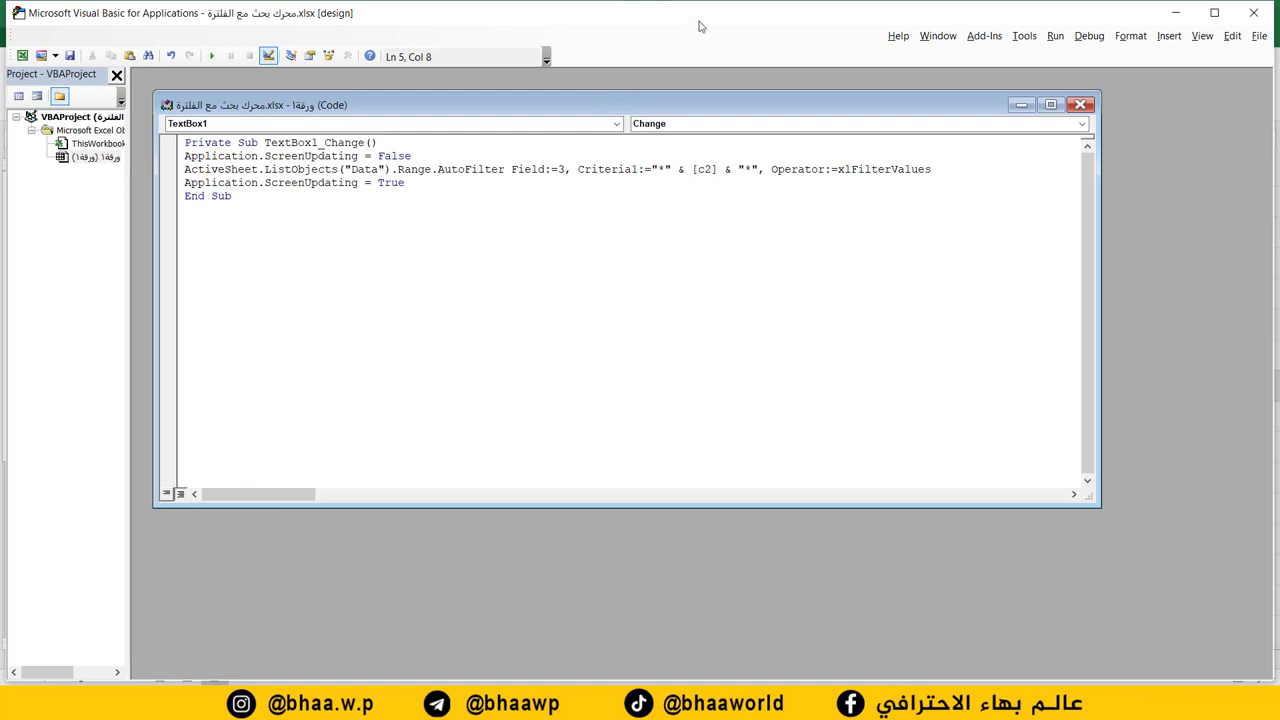
pyautogui.moveTo(692, 14); pyautogui.dragTo(688, 186)
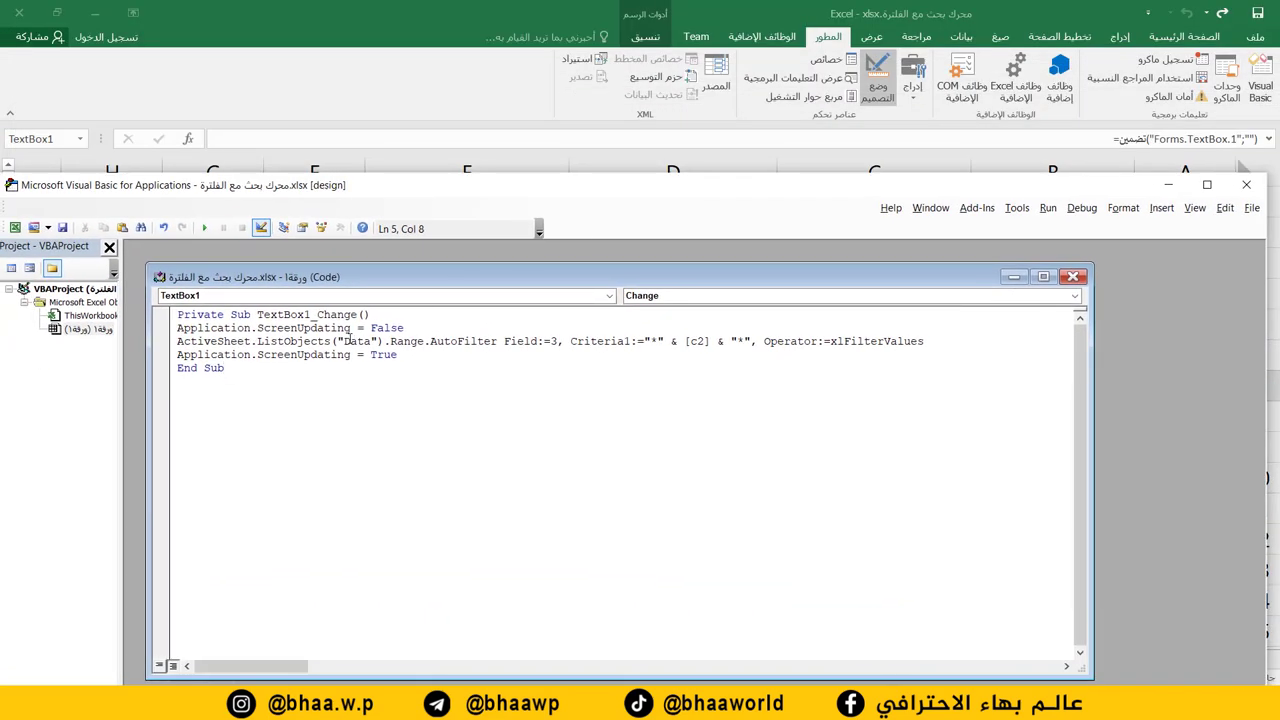
# Locate the table name used in the macro's ListObjects reference and rename the employee table as bhaa.
pyautogui.moveTo(349, 340); pyautogui.dragTo(369, 341)
pyautogui.click(355, 345)
pyautogui.doubleClick(355, 345)
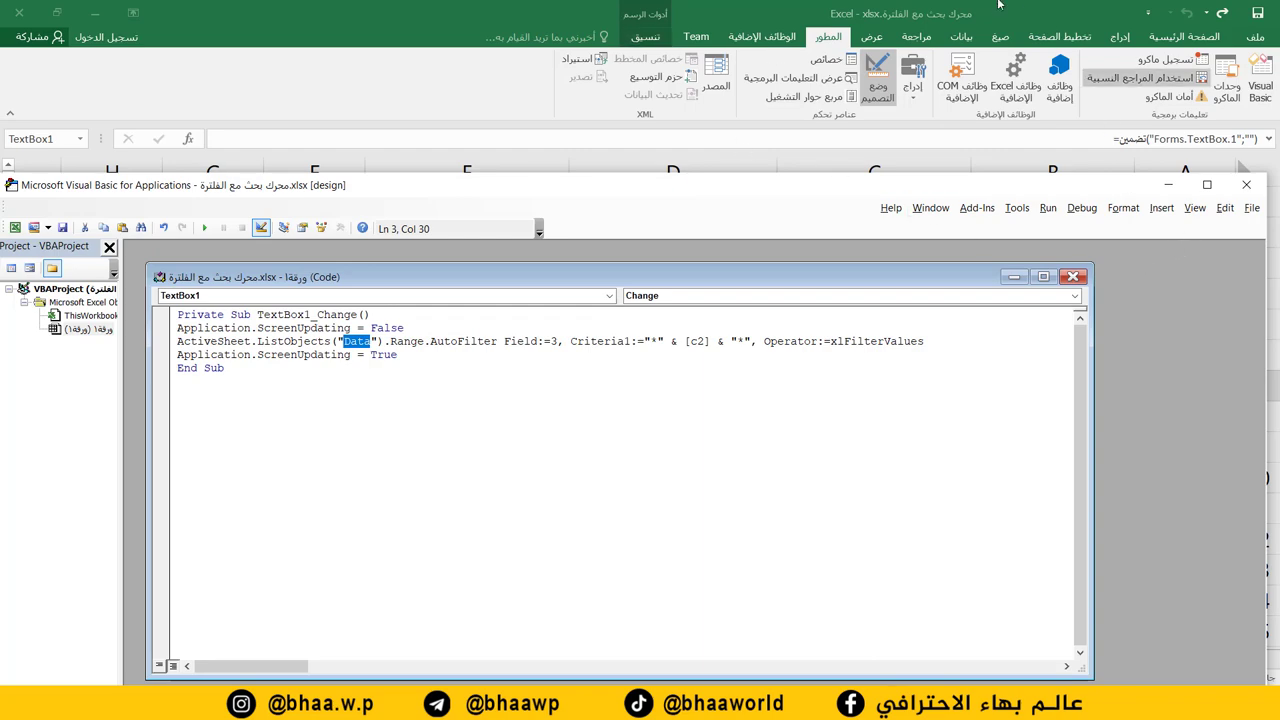
pyautogui.click(999, 6)
pyautogui.click(1079, 305)
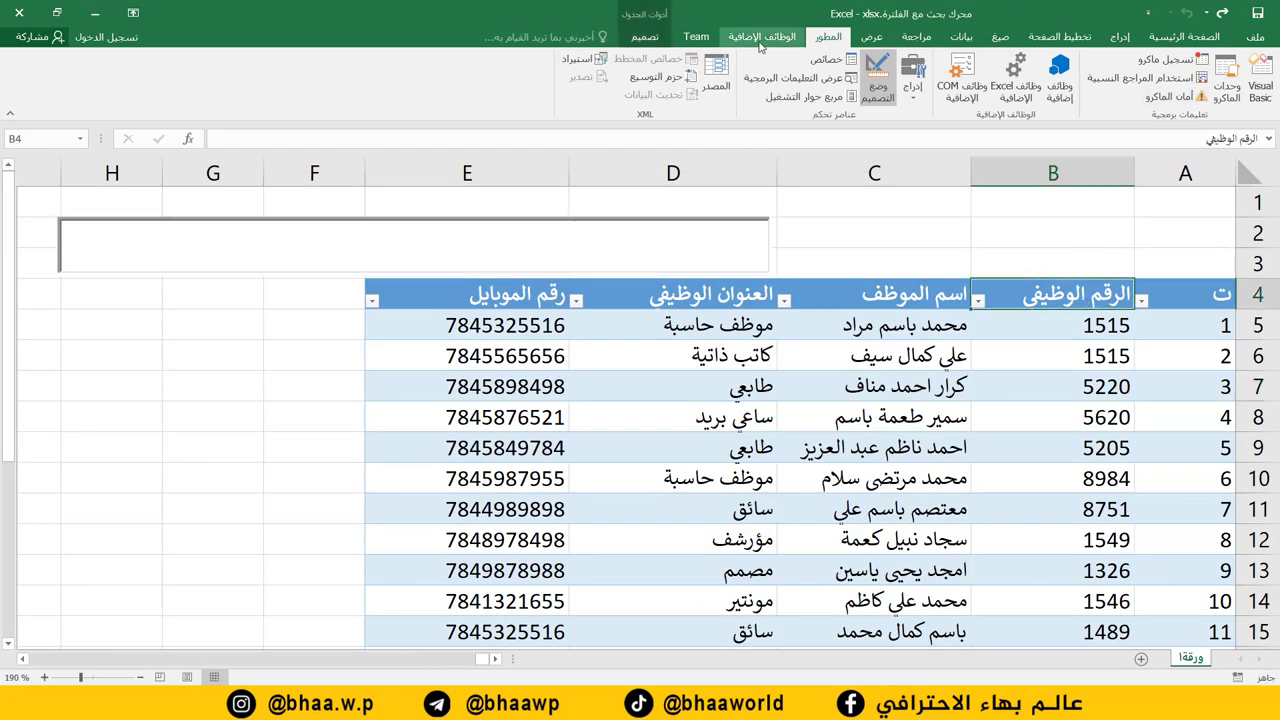
pyautogui.click(645, 36)
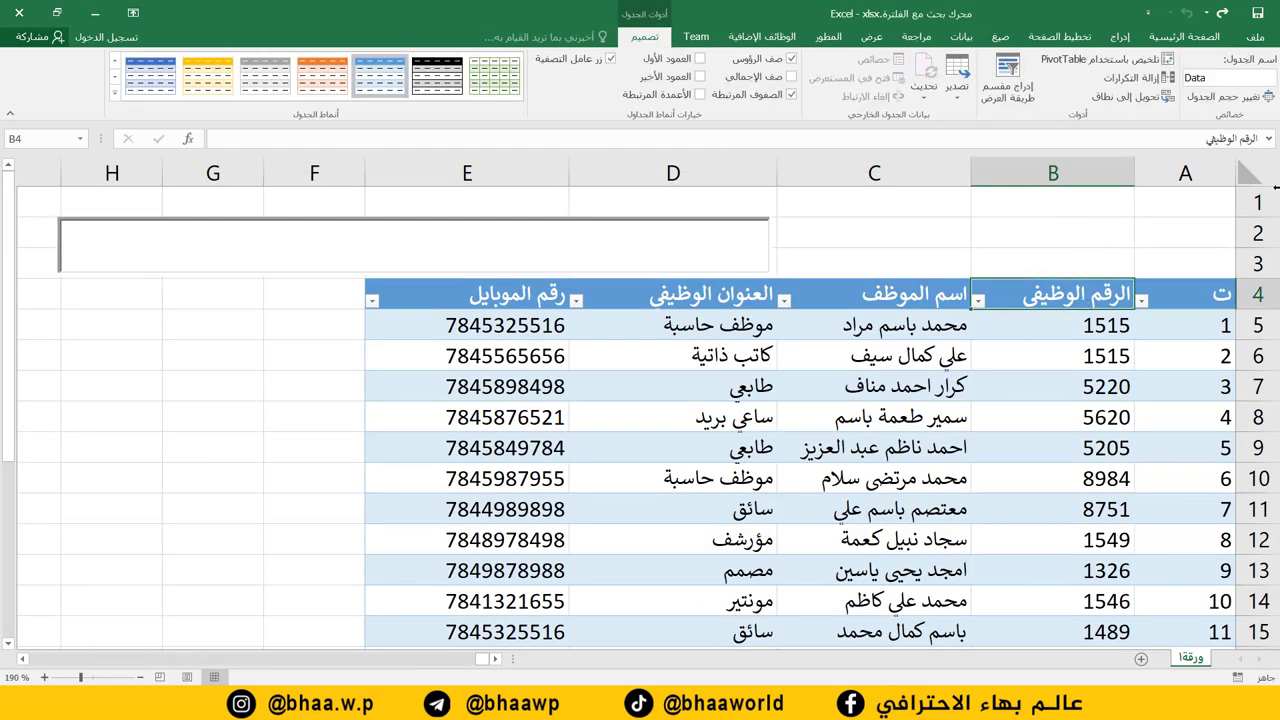
pyautogui.click(1195, 77)
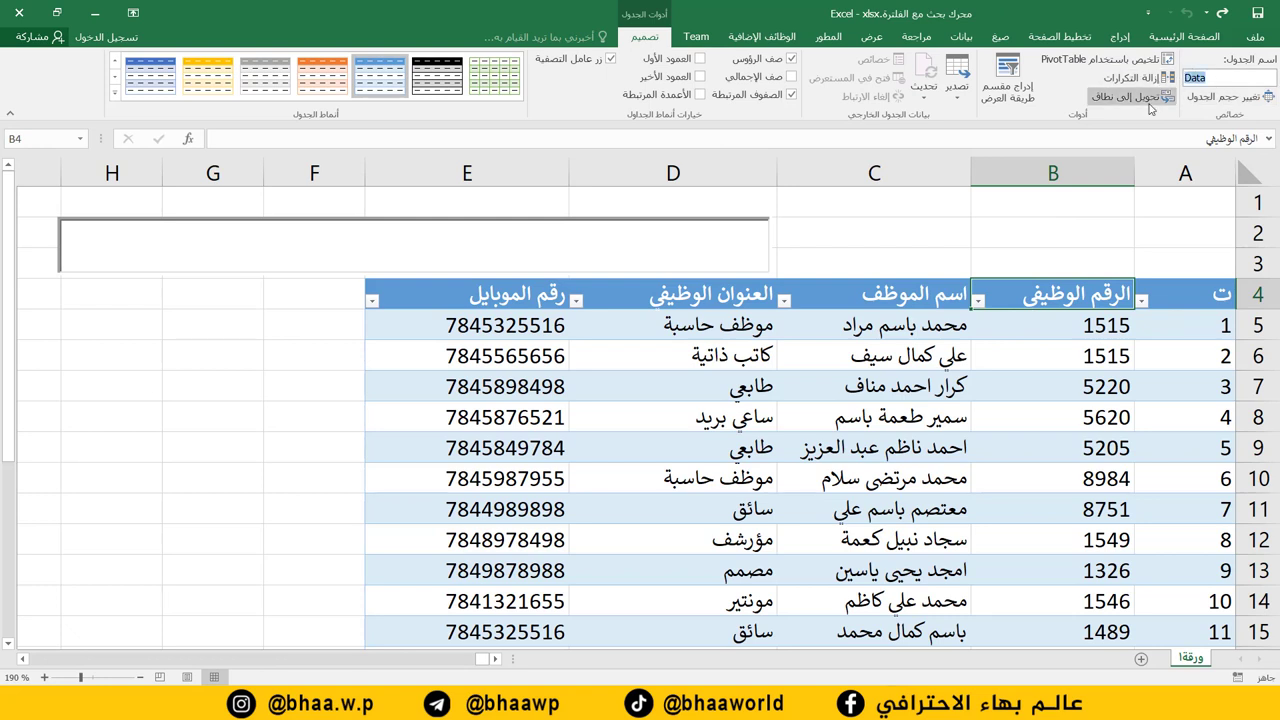
pyautogui.write('bh')
# Copy the table's name into the macro so that the ListObjects reference reads "bhaa".
pyautogui.doubleClick(1183, 77)
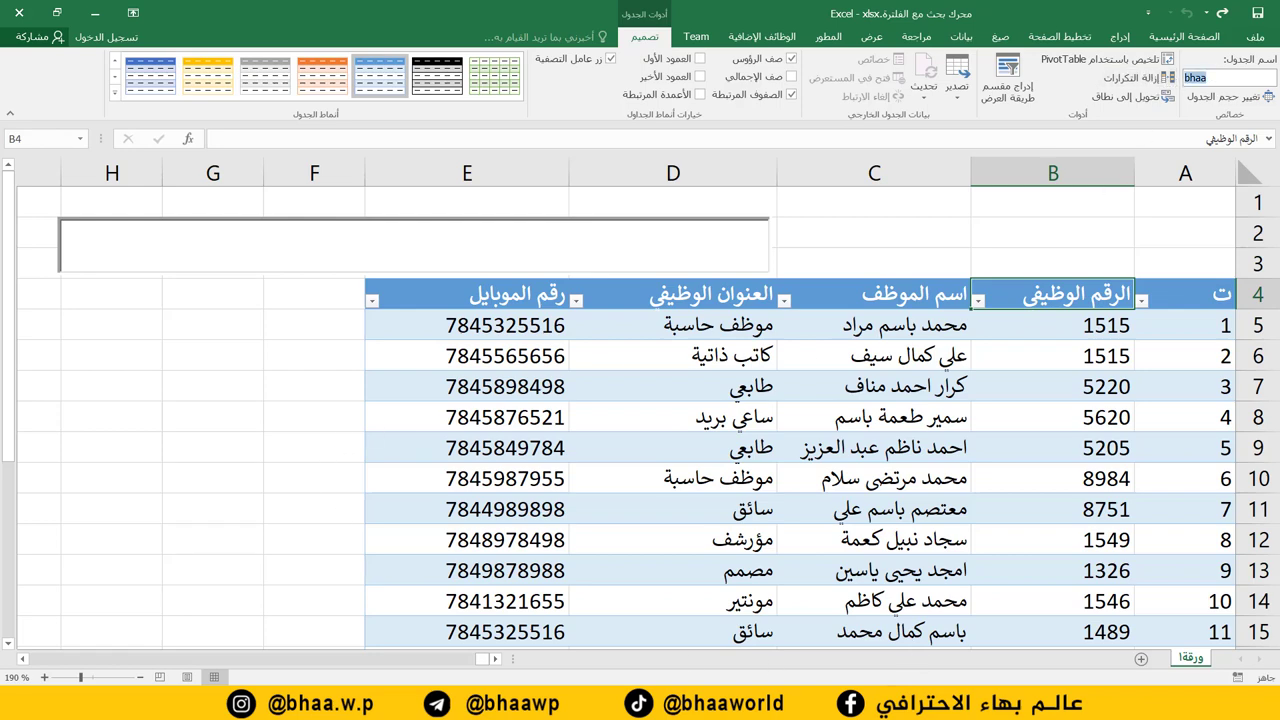
pyautogui.moveTo(887, 703)
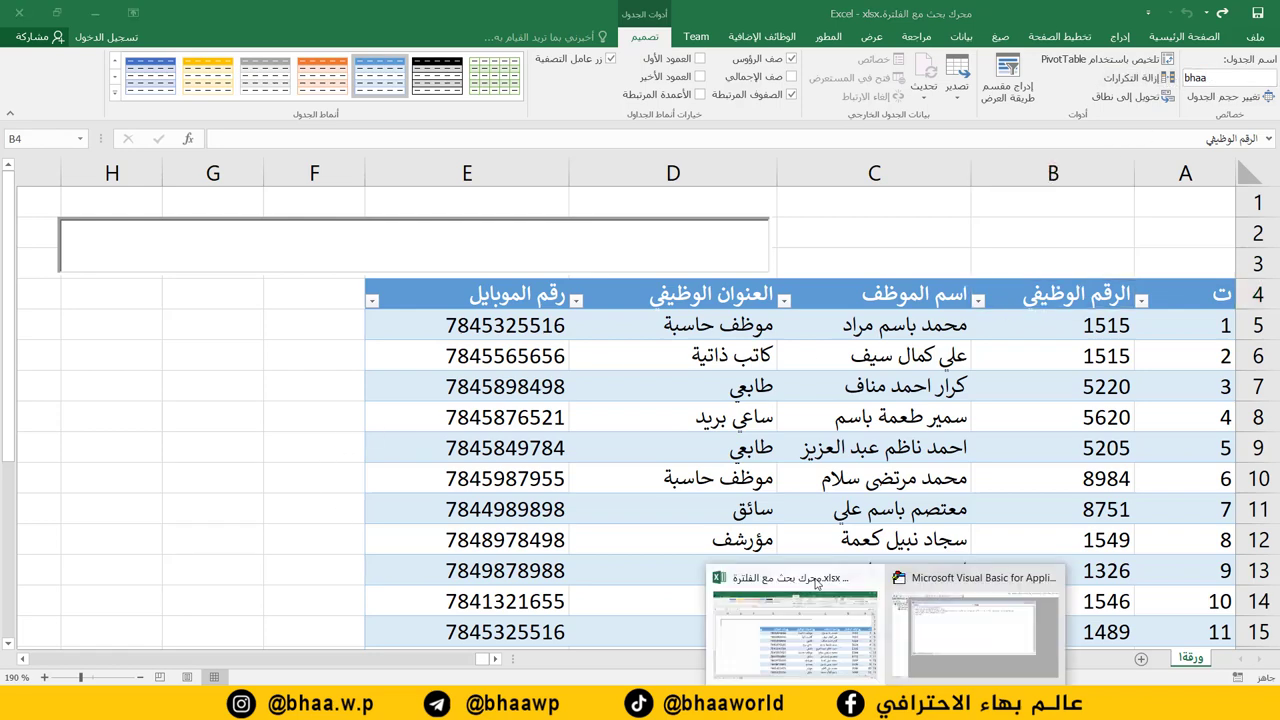
pyautogui.click(975, 625)
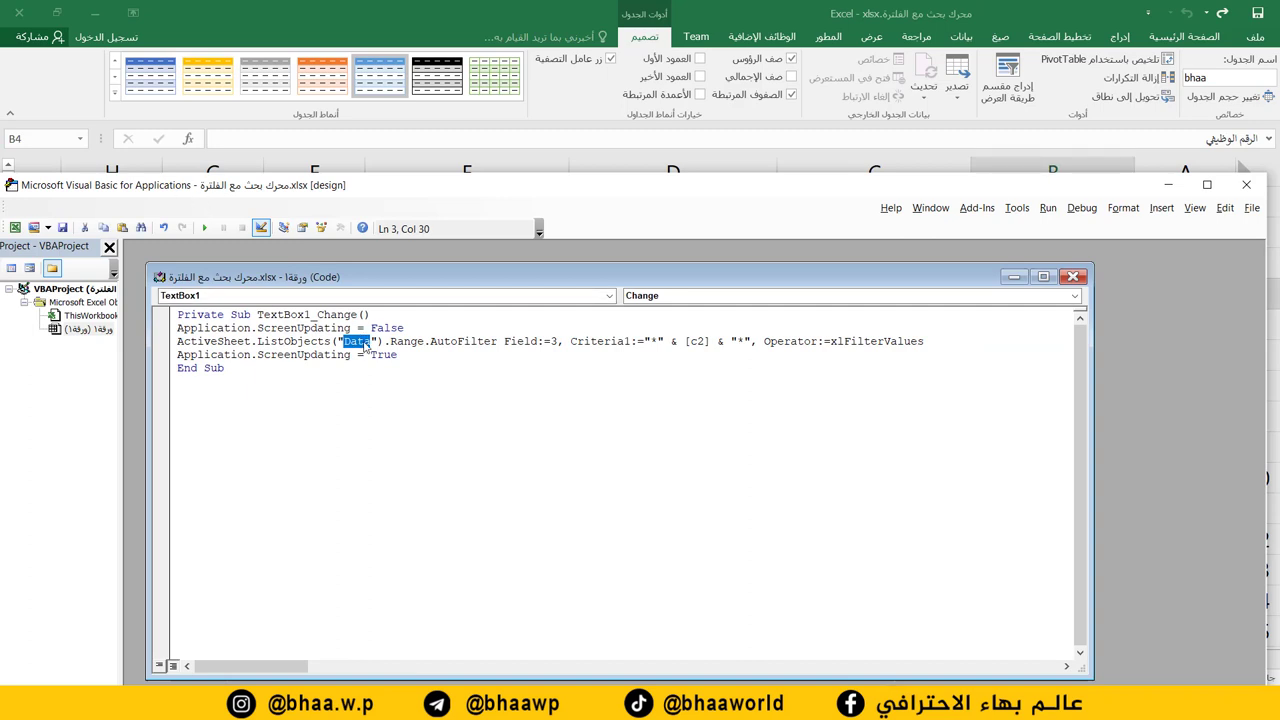
pyautogui.hotkey('ctrl', 'v')
# Check the text box's LinkedCell property against the cell reference used in the macro's filter criterion.
pyautogui.moveTo(689, 341); pyautogui.dragTo(706, 344)
pyautogui.click(950, 12)
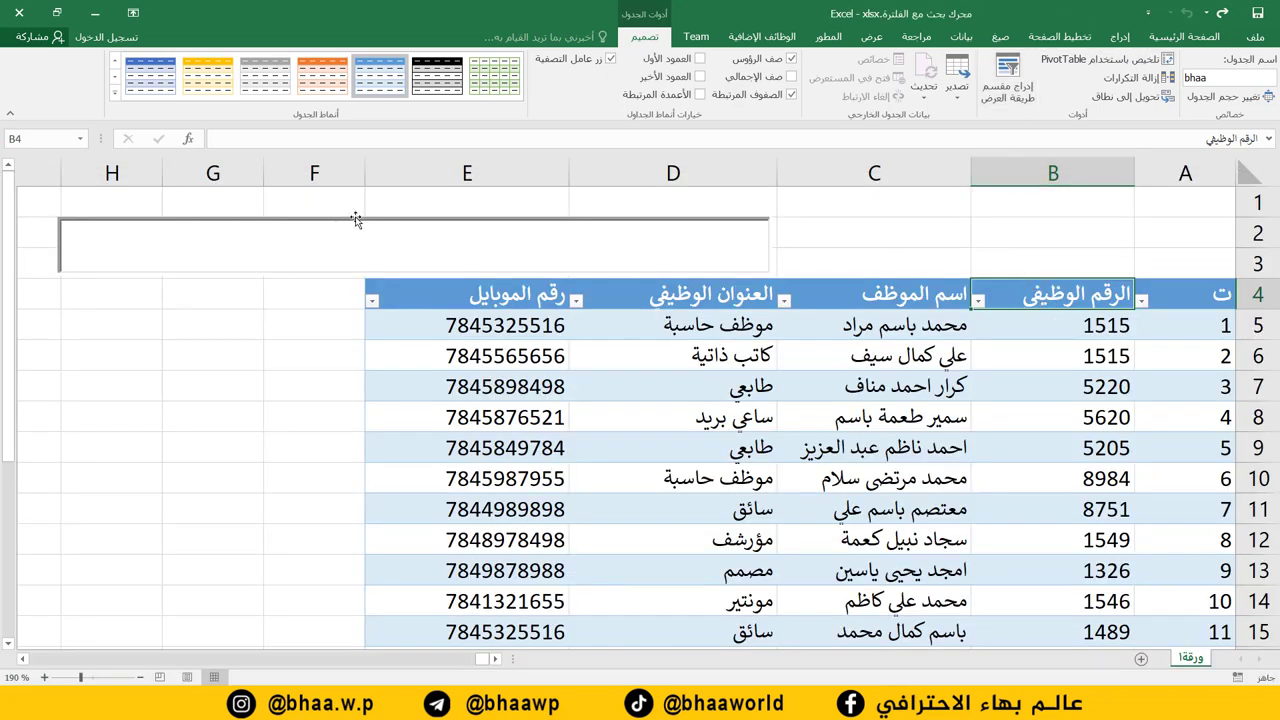
pyautogui.click(1052, 262)
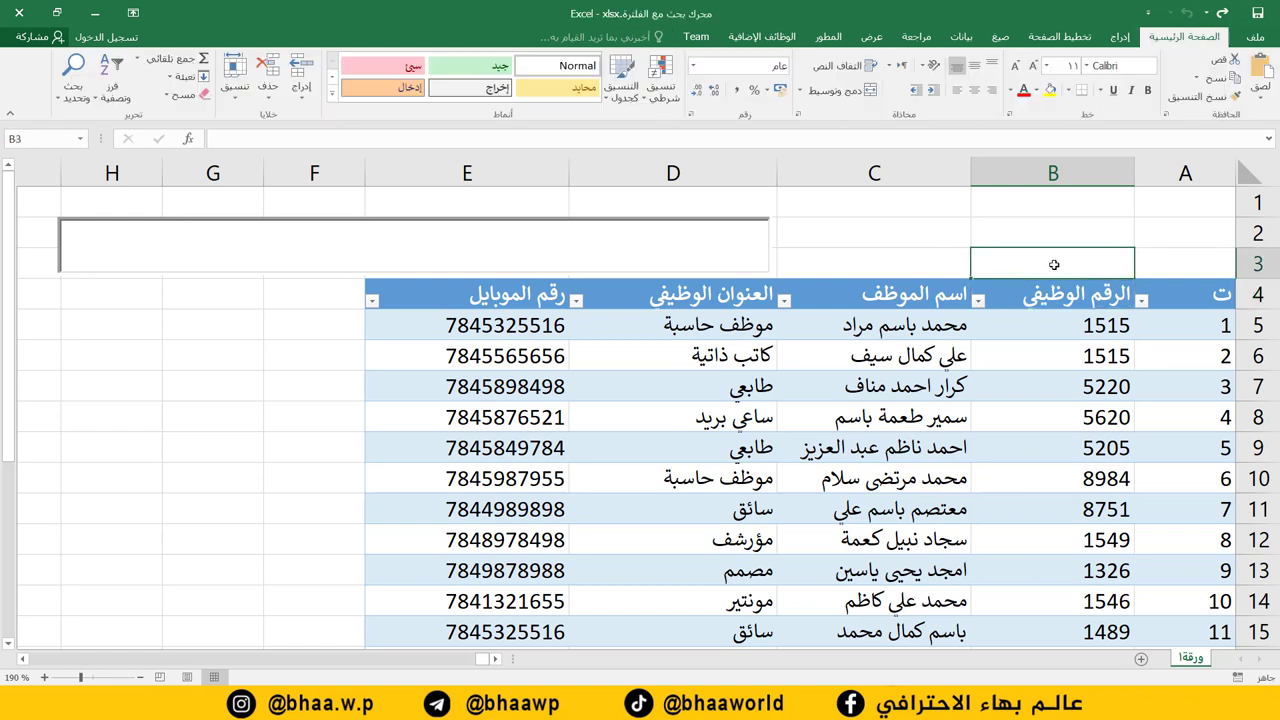
pyautogui.click(922, 261)
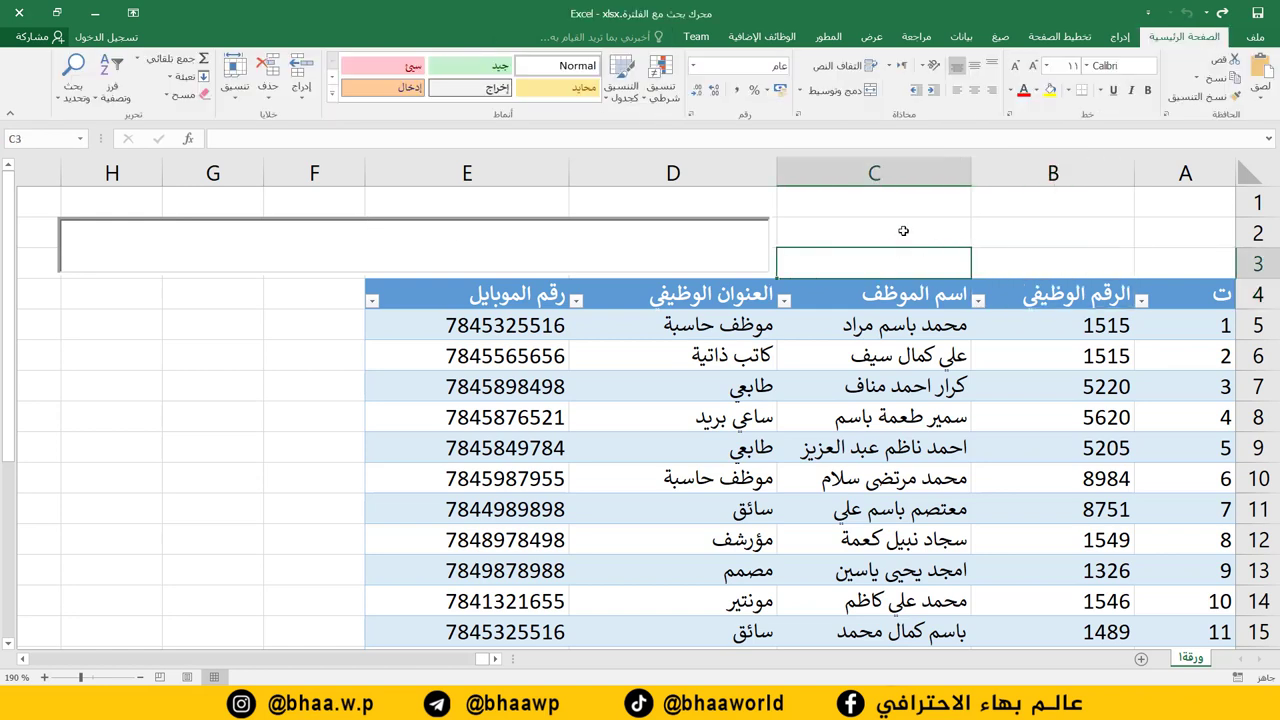
pyautogui.click(247, 344)
pyautogui.click(1189, 226)
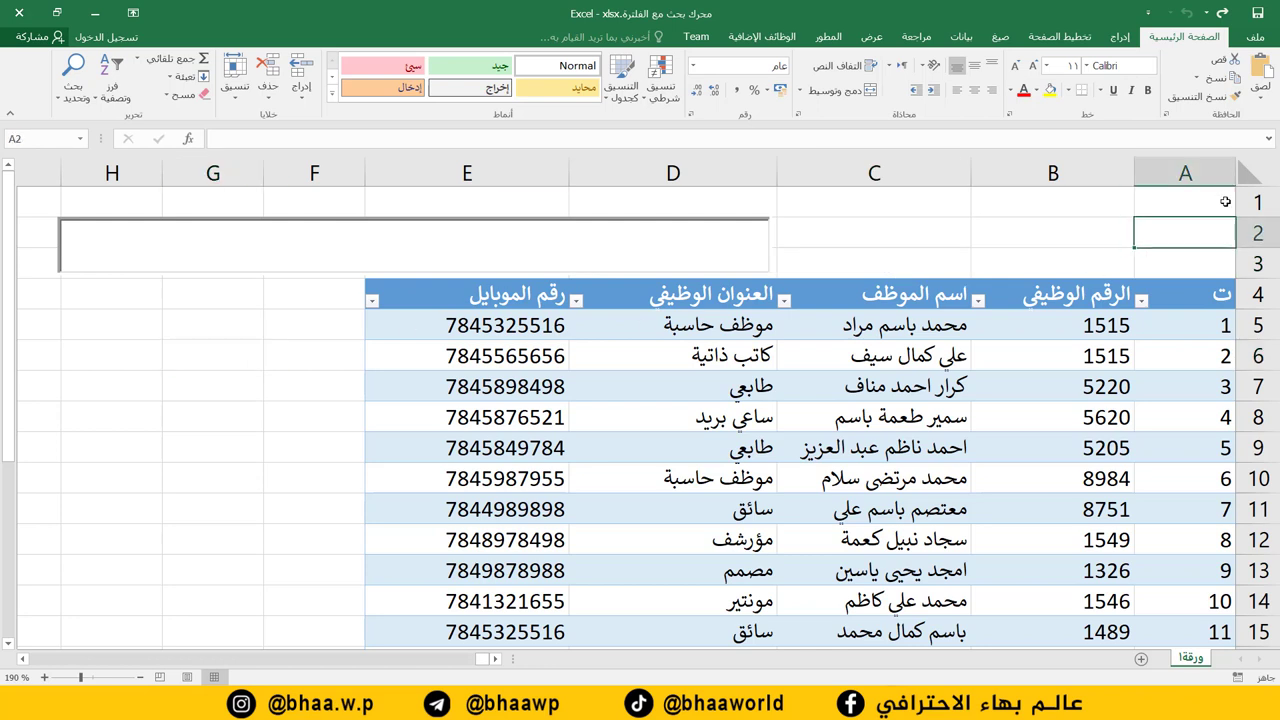
pyautogui.click(1207, 206)
pyautogui.click(912, 258)
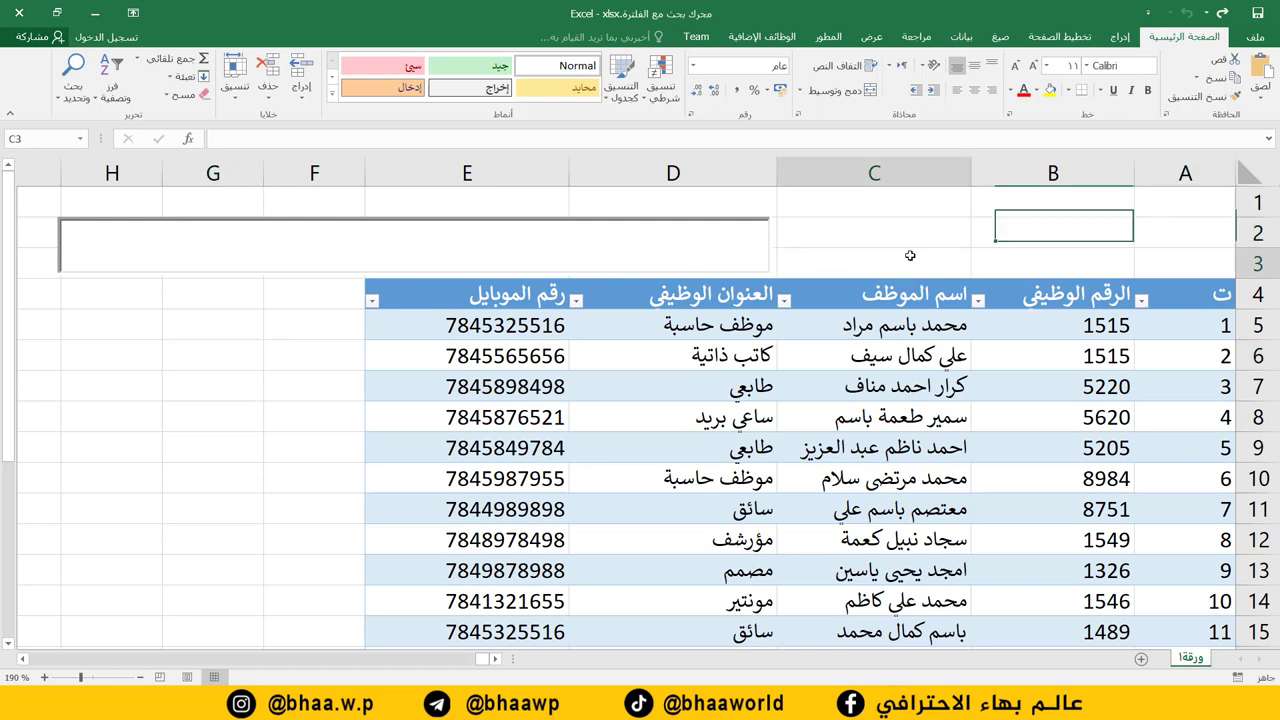
pyautogui.click(694, 219)
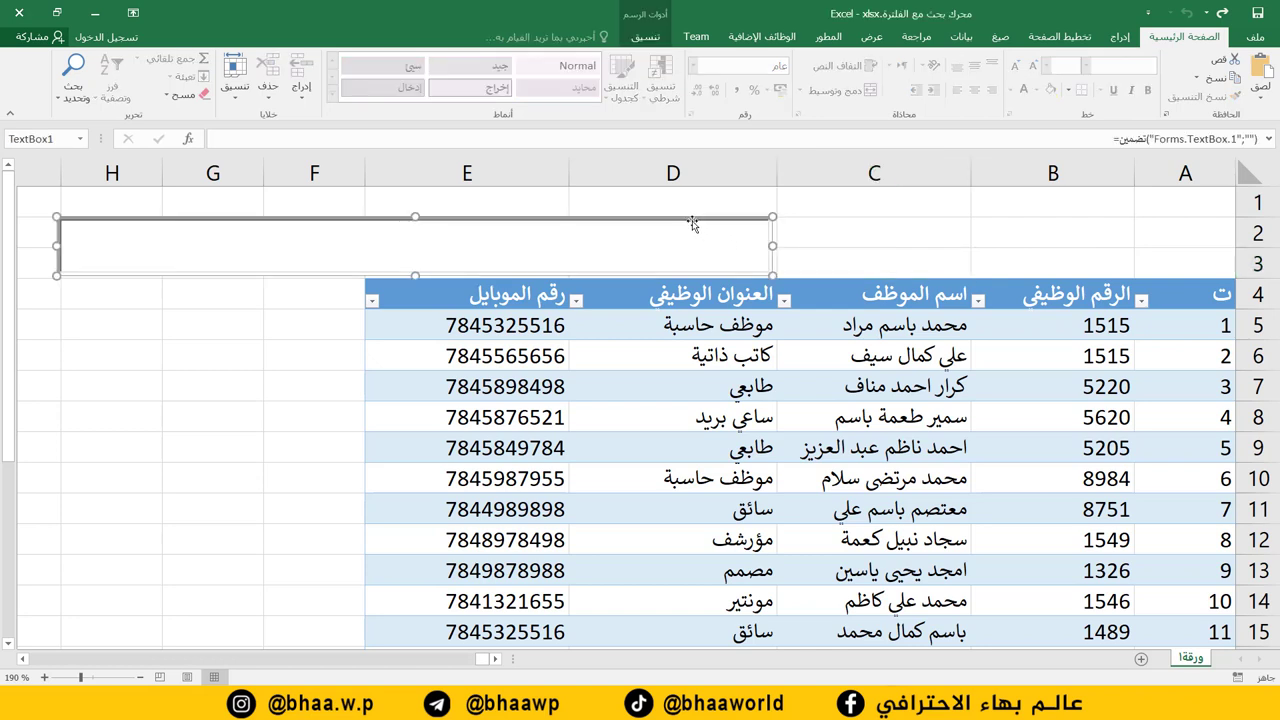
pyautogui.click(828, 37)
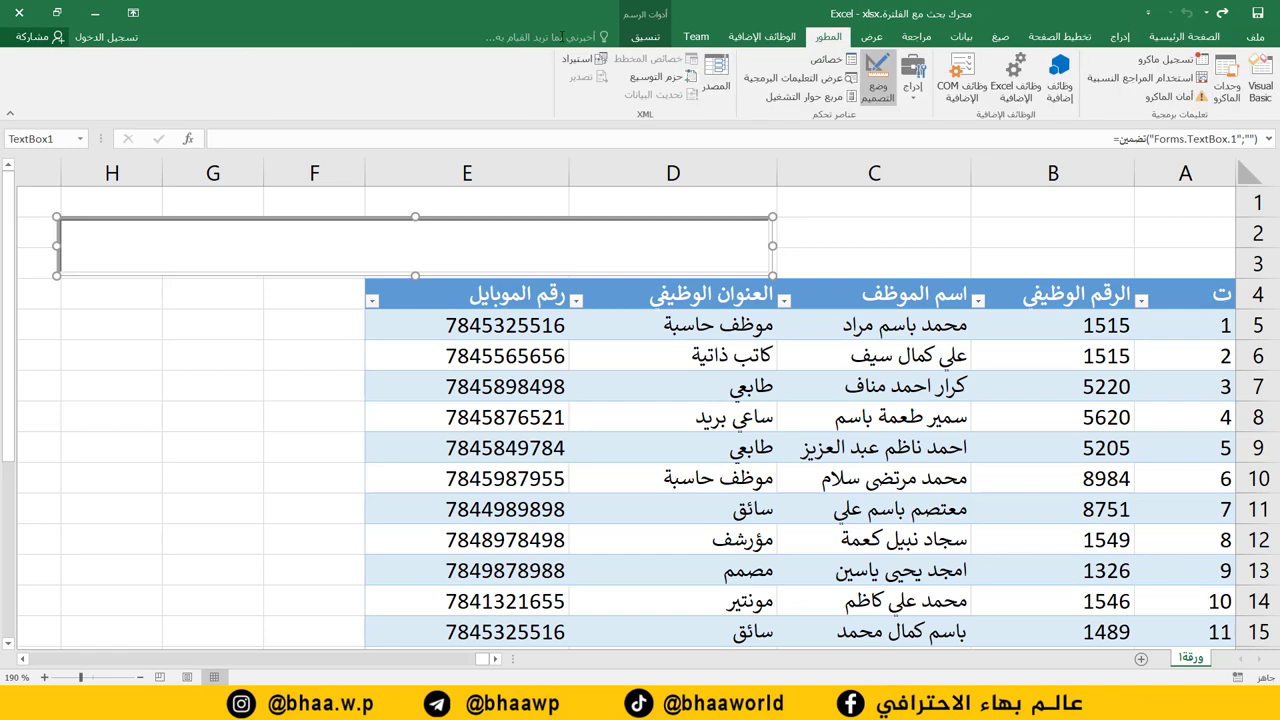
pyautogui.click(836, 62)
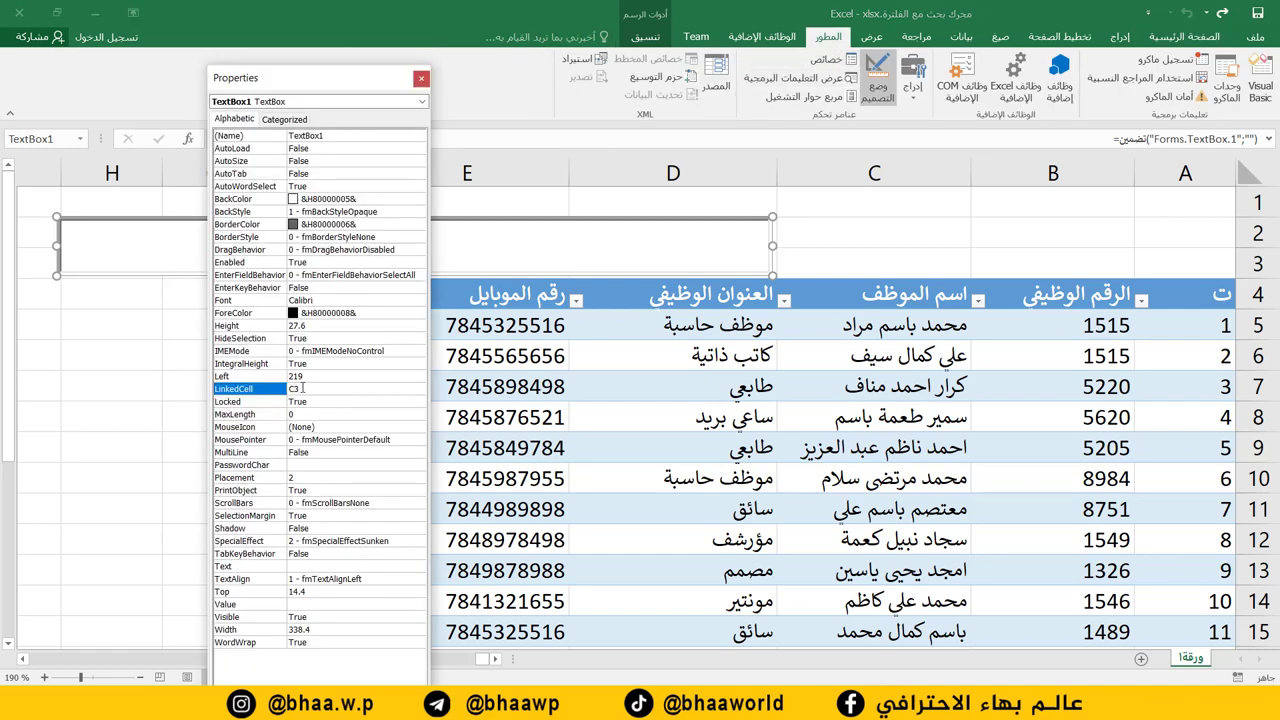
pyautogui.click(423, 80)
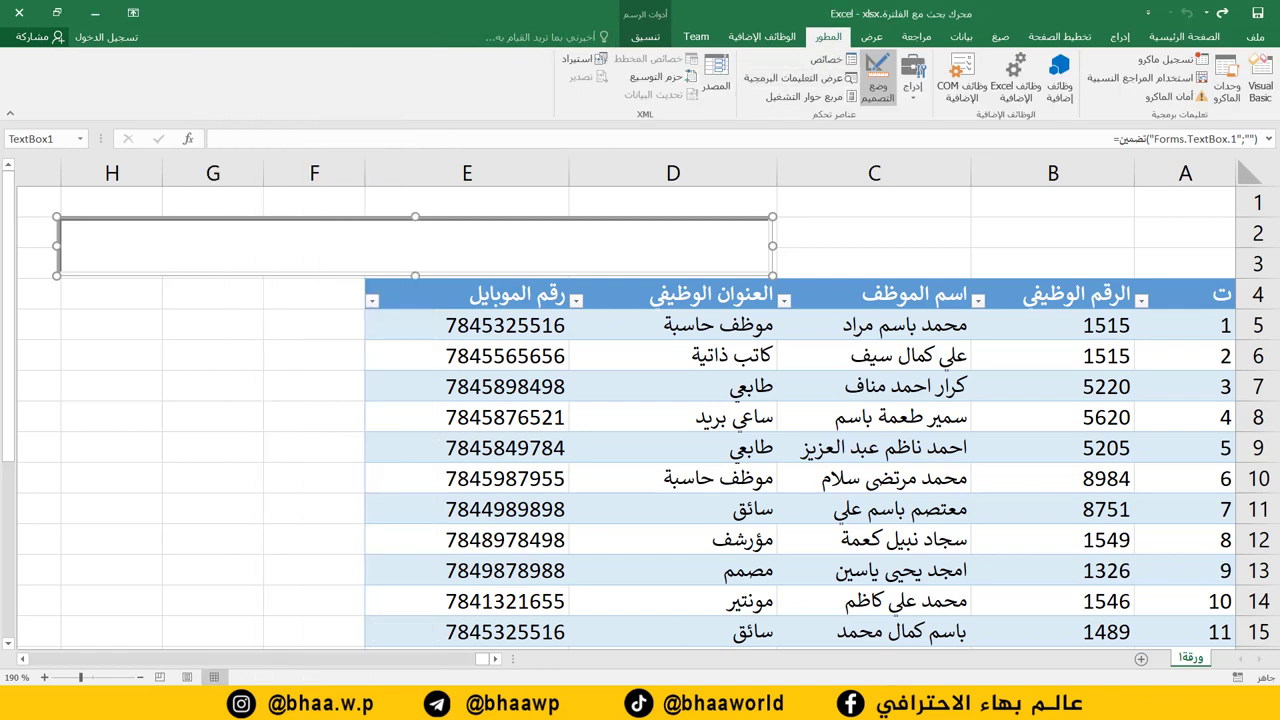
# Change the cell reference in the macro's Criteria1 argument to C3 and return to the worksheet.
pyautogui.click(970, 605)
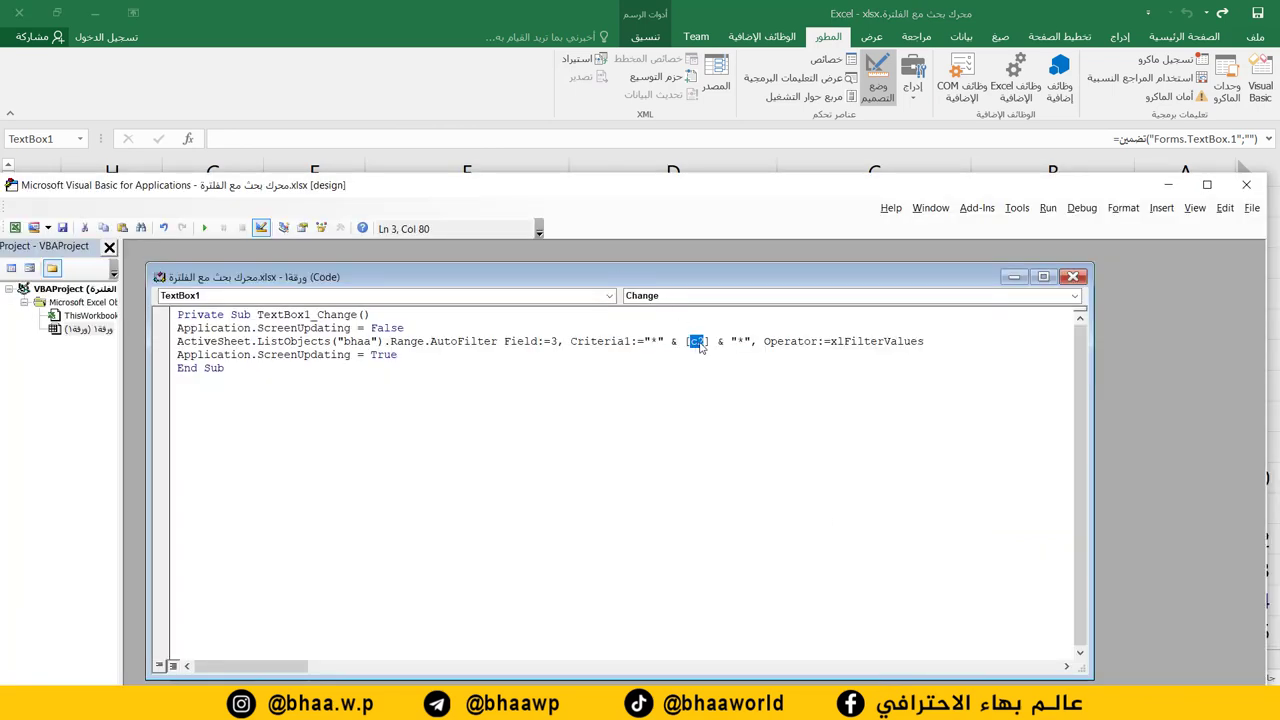
pyautogui.click(701, 346)
pyautogui.click(885, 710)
pyautogui.click(868, 628)
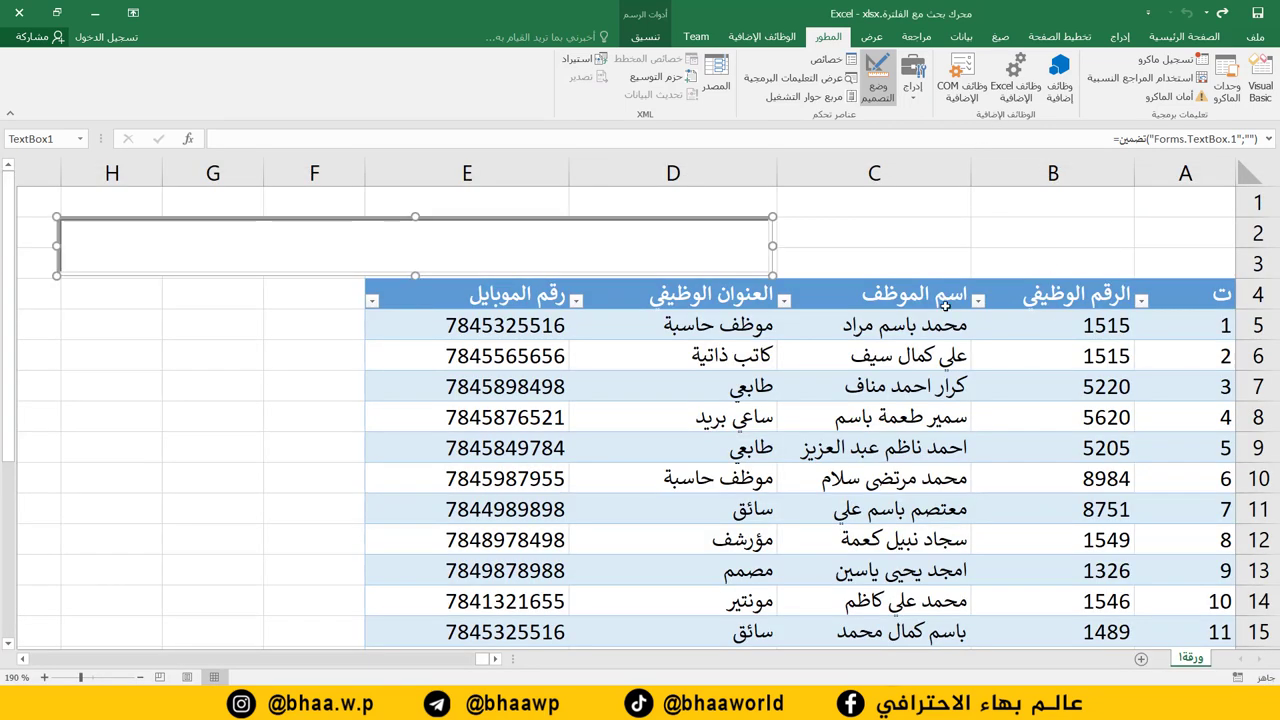
# Count the table columns up to the employee name column (اسم الموظف) and compare its position with the macro's Field number.
pyautogui.click(914, 273)
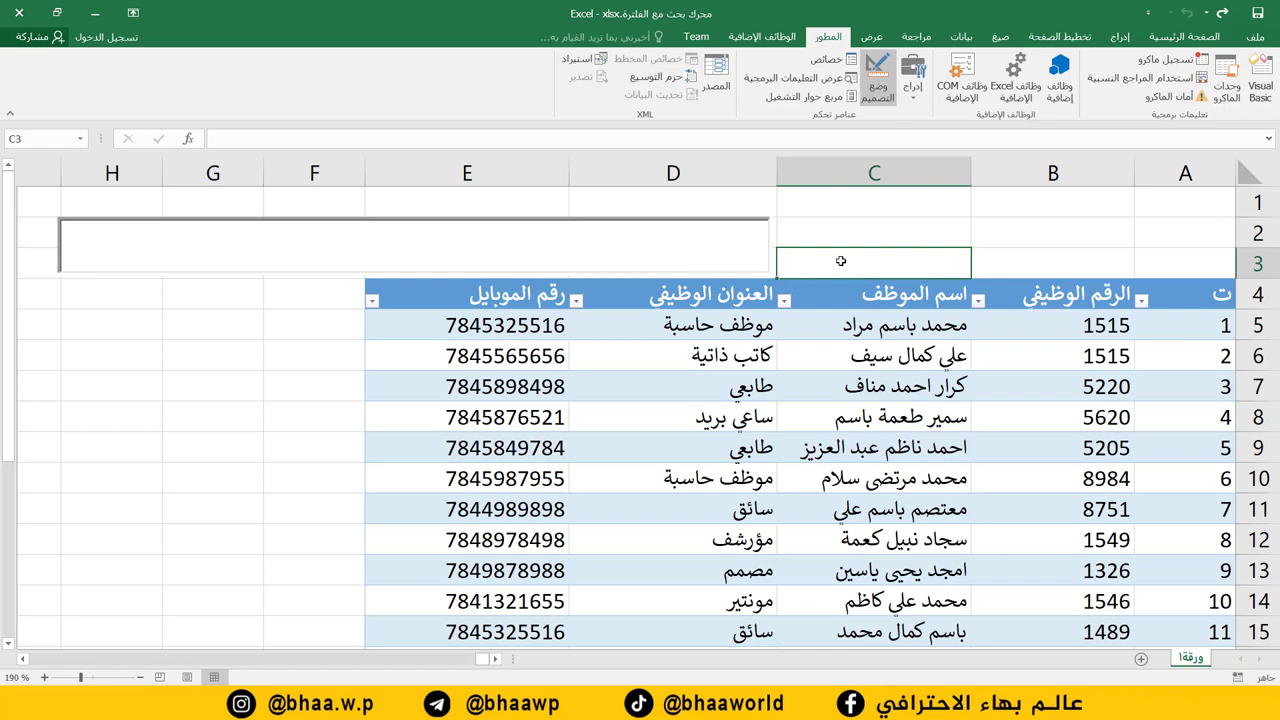
pyautogui.click(1209, 302)
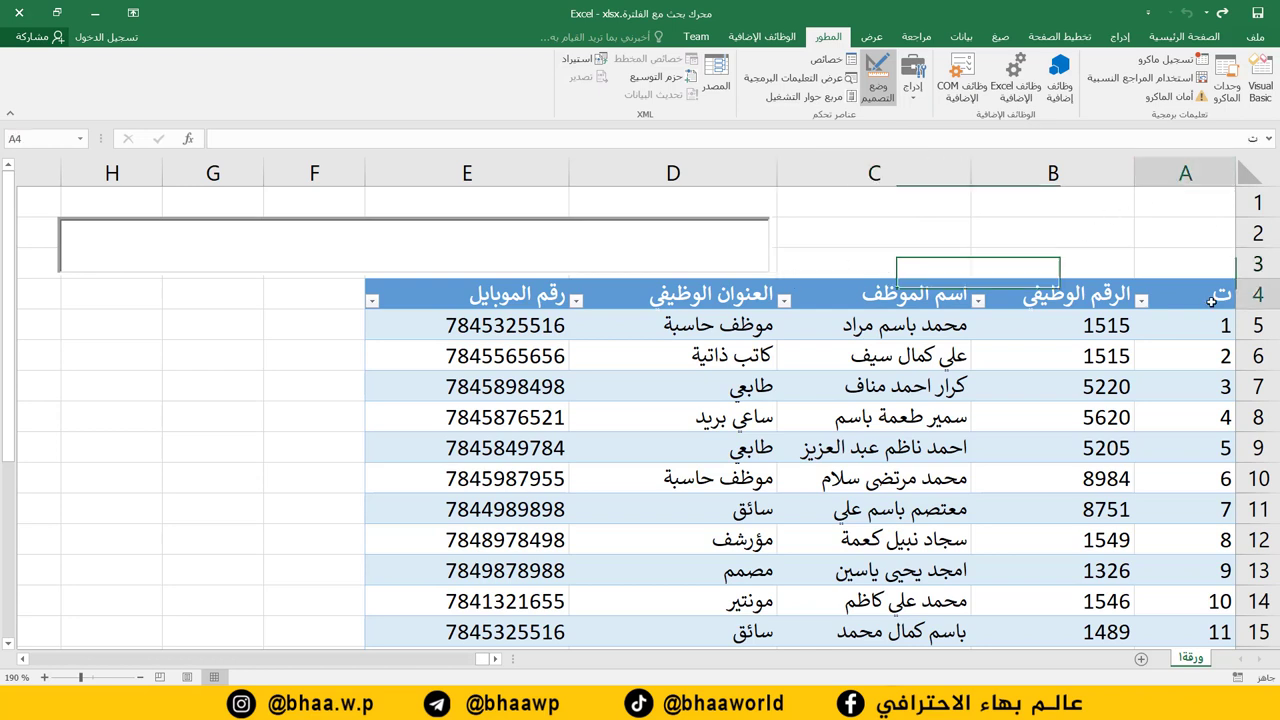
pyautogui.click(1085, 297)
pyautogui.click(862, 287)
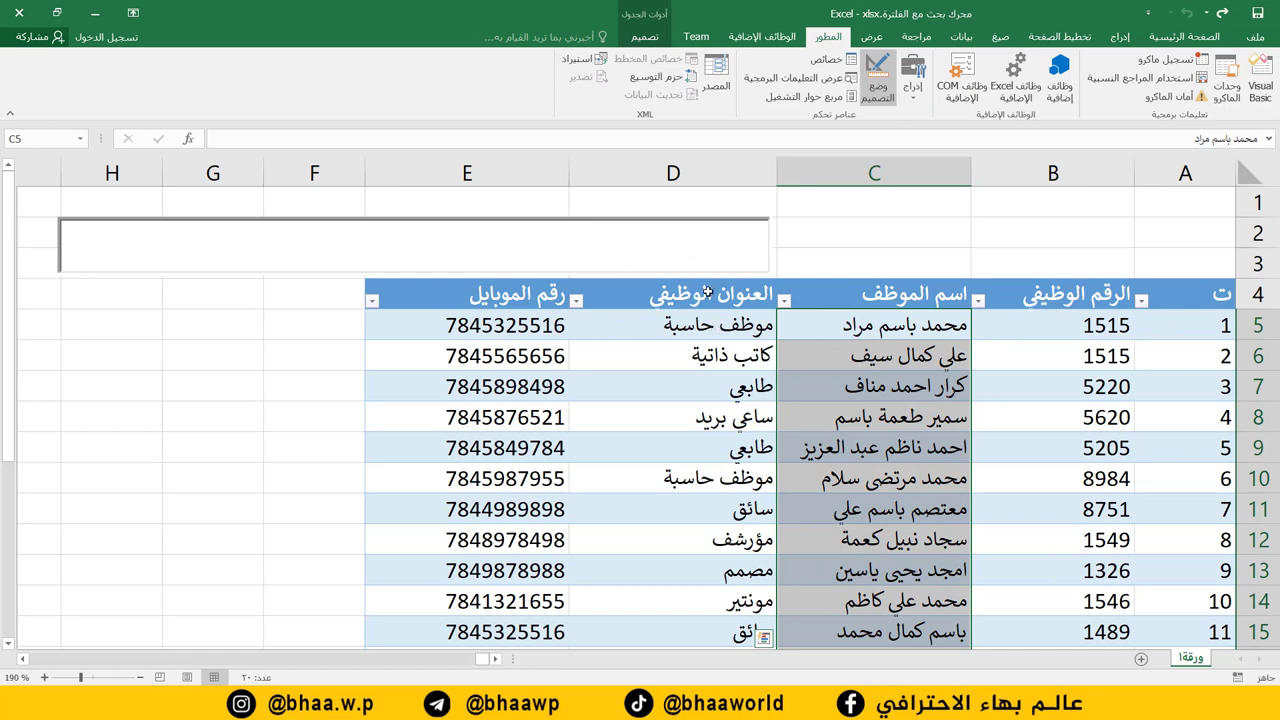
pyautogui.click(870, 295)
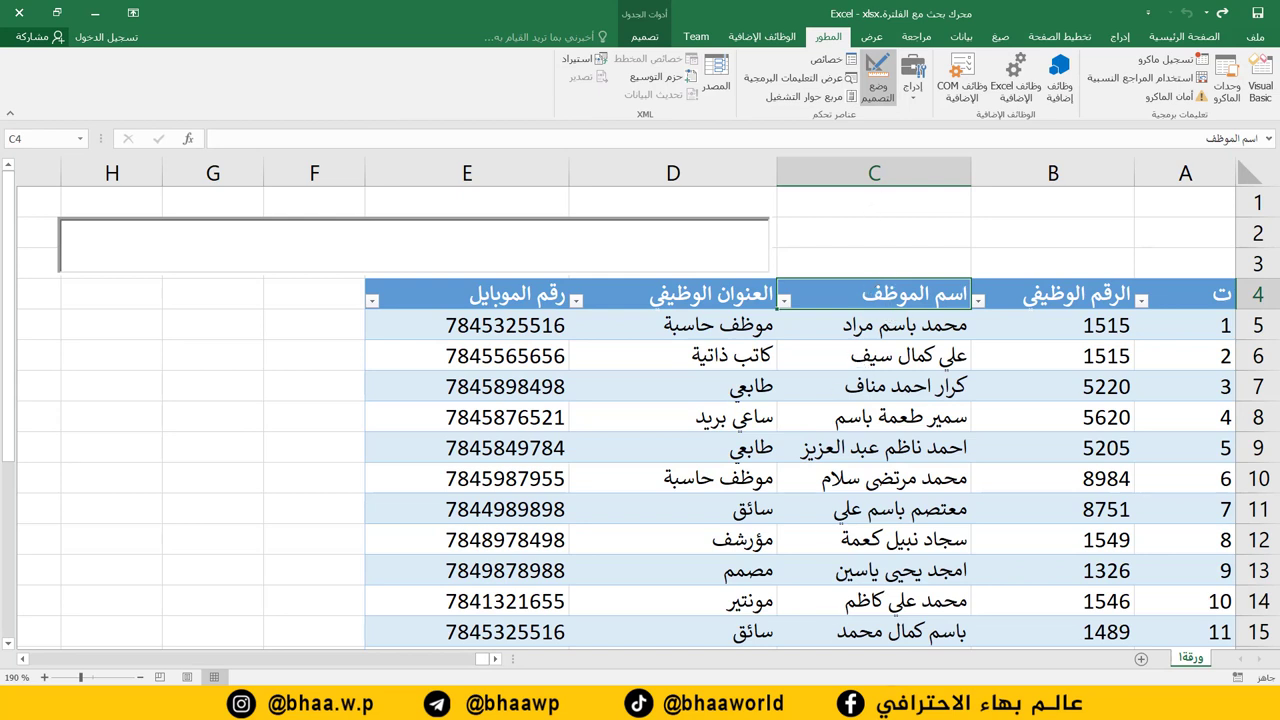
pyautogui.click(883, 719)
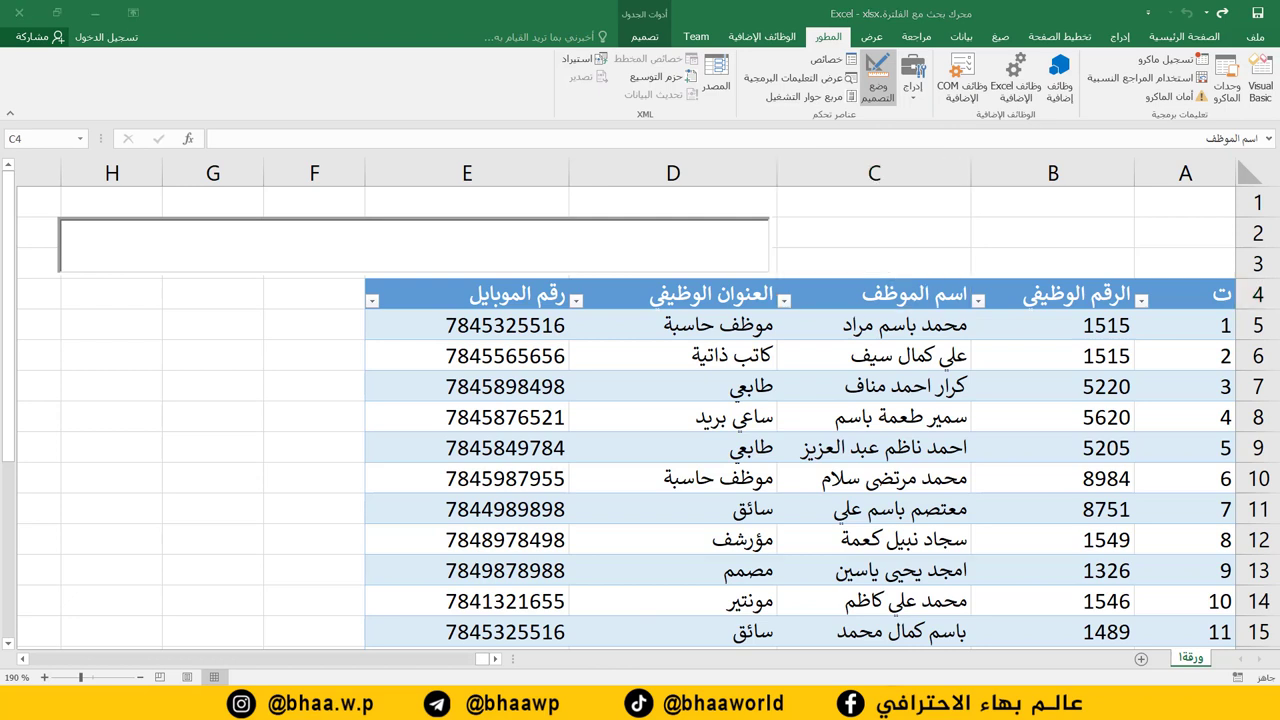
pyautogui.click(932, 631)
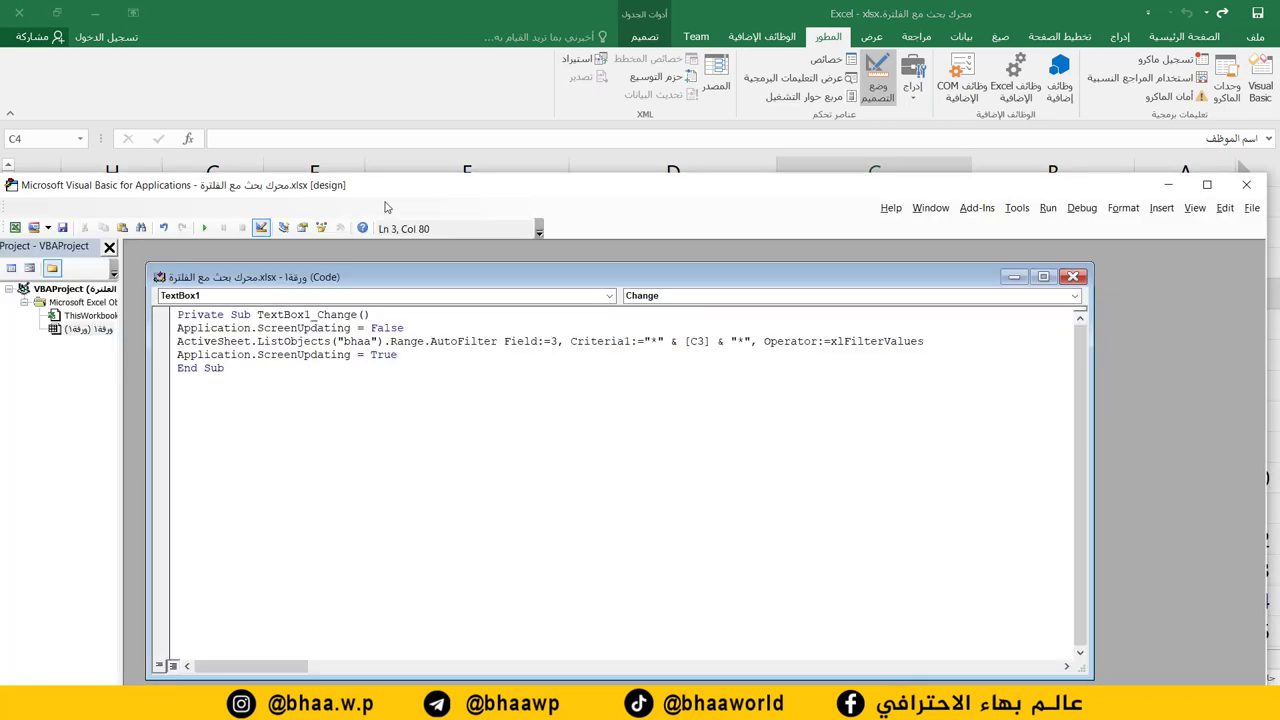
# Move the Visual Basic editor window higher over the worksheet, keeping its menu bar docked.
pyautogui.moveTo(389, 207); pyautogui.dragTo(575, 135)
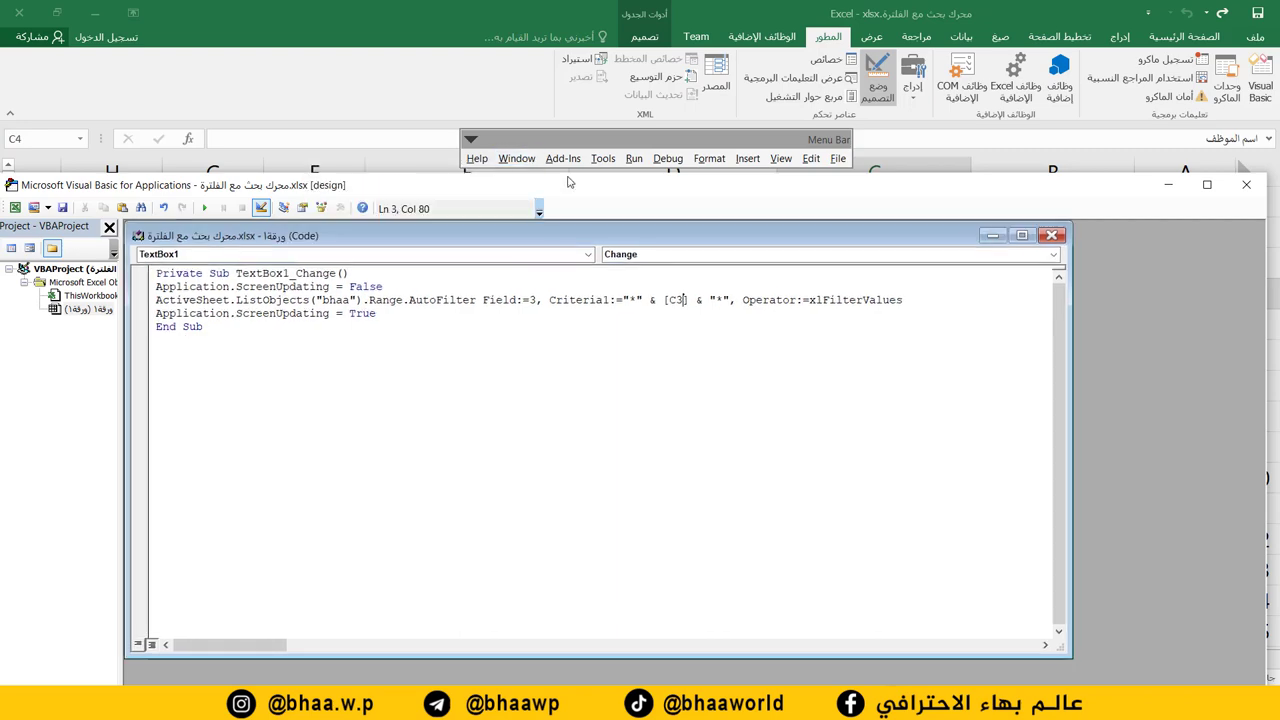
pyautogui.doubleClick(565, 140)
pyautogui.moveTo(579, 197); pyautogui.dragTo(507, 131)
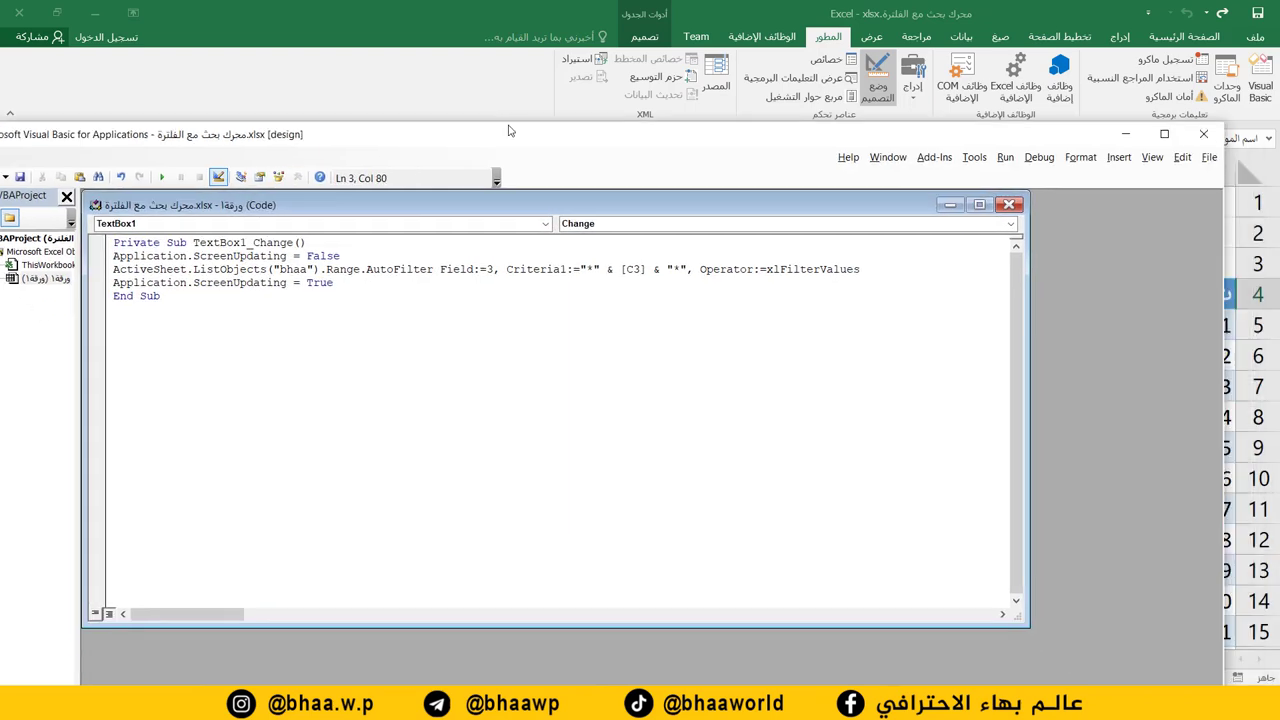
# Return to the worksheet from the code editor and turn off Design Mode so the text box accepts search text.
pyautogui.click(1096, 119)
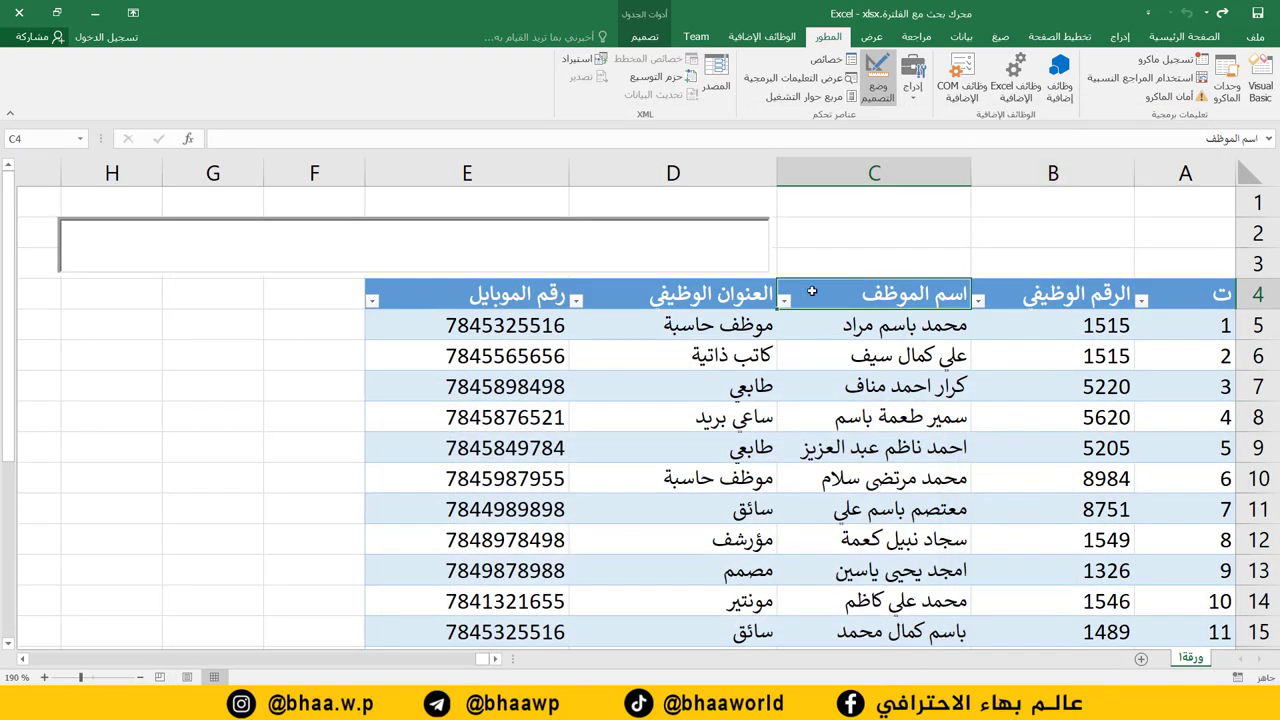
pyautogui.click(615, 234)
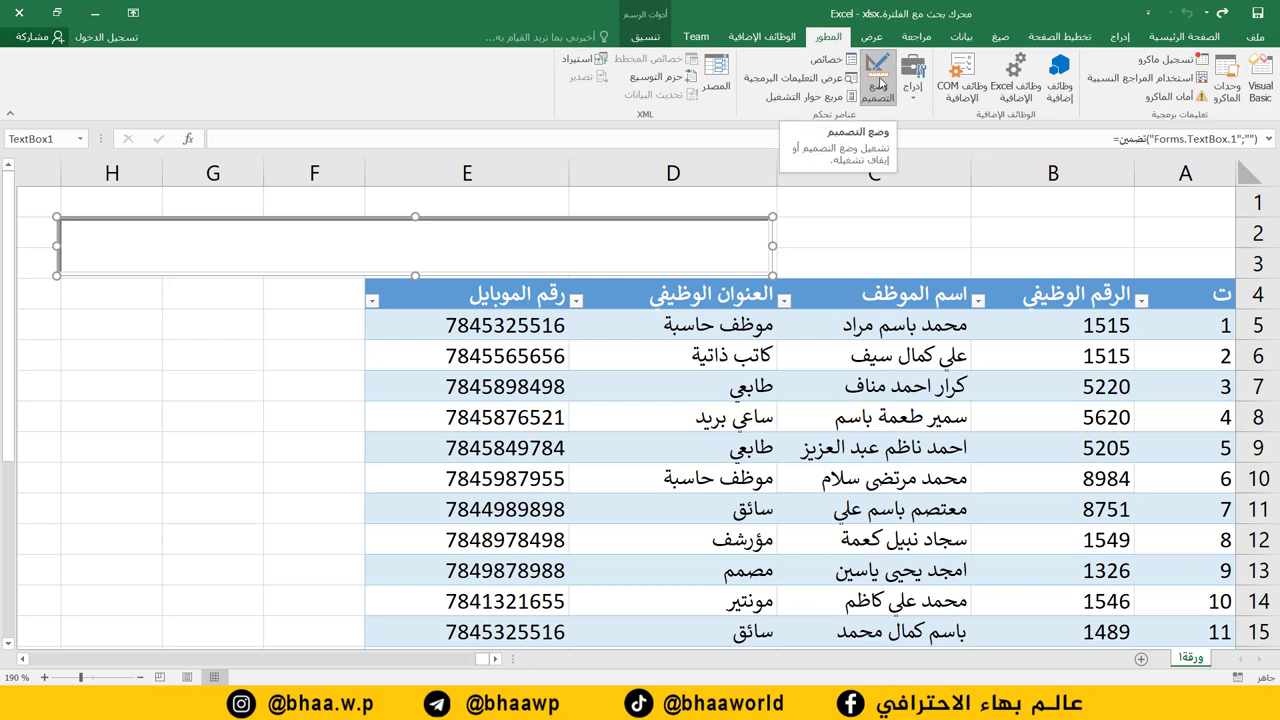
pyautogui.click(878, 88)
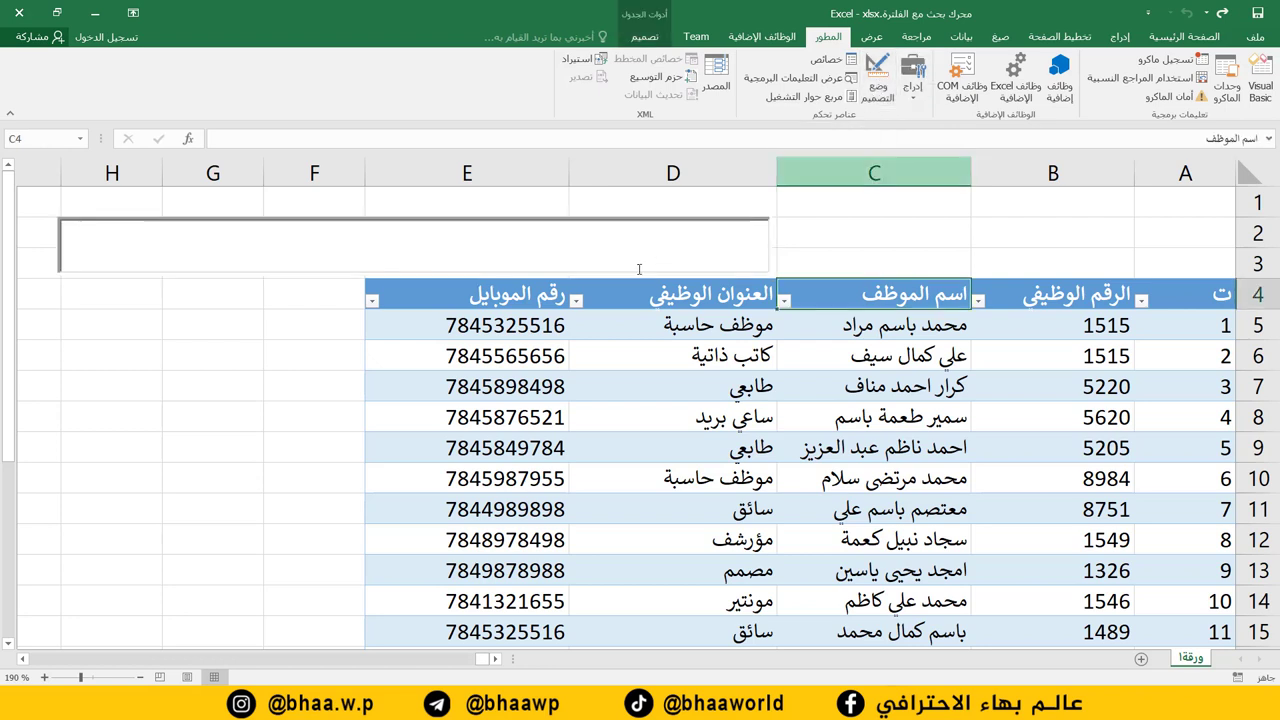
pyautogui.click(328, 238)
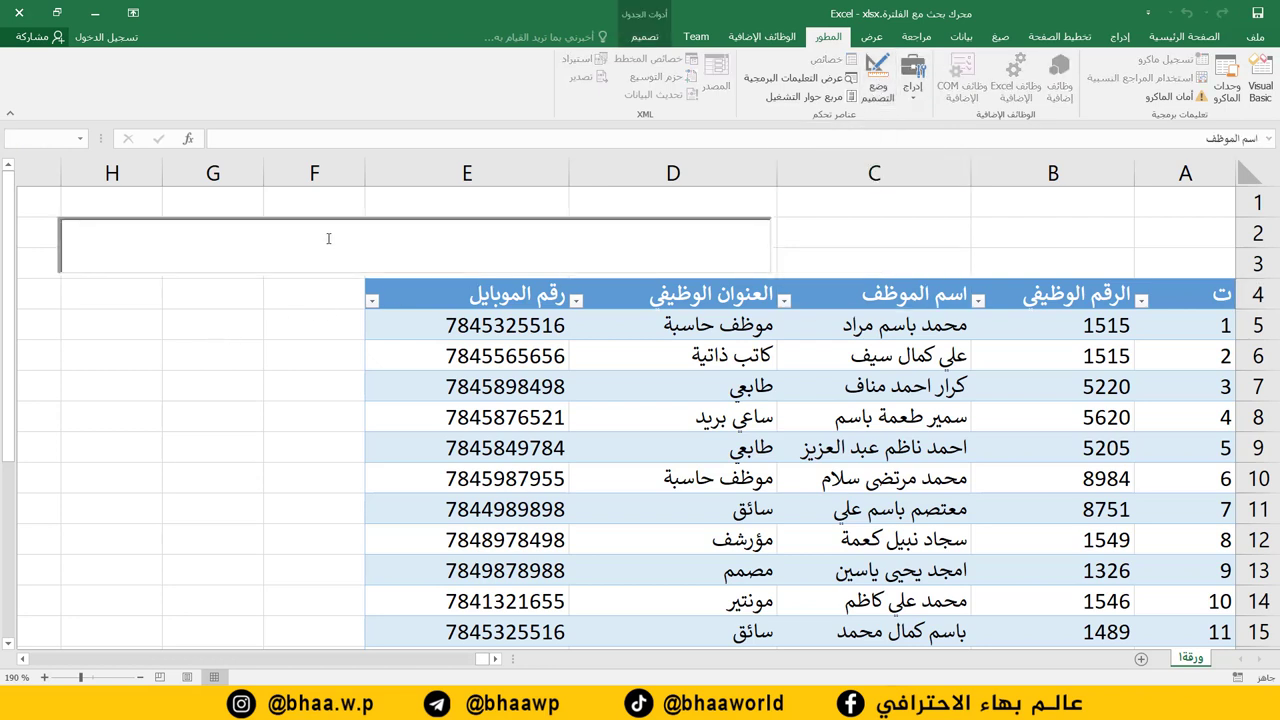
pyautogui.write('lpl]')
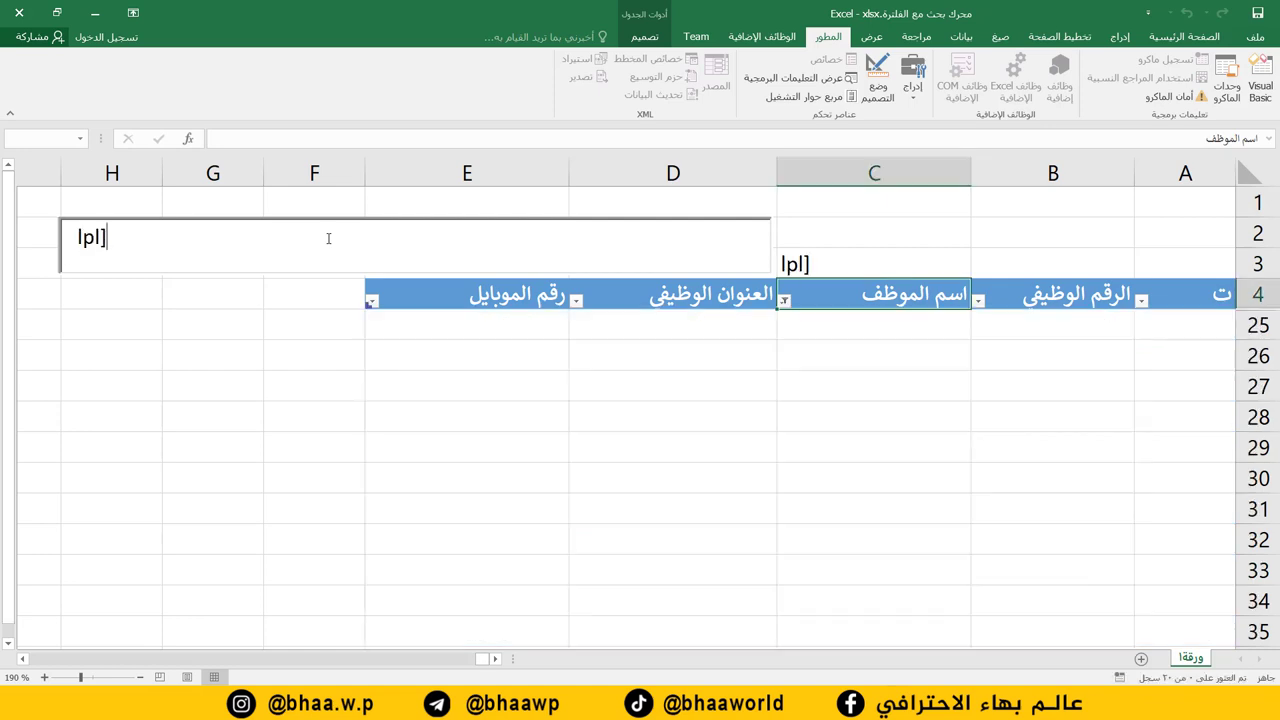
pyautogui.press('BackSpace')
pyautogui.press('BackSpace')
pyautogui.press('BackSpace')
pyautogui.press('BackSpace')
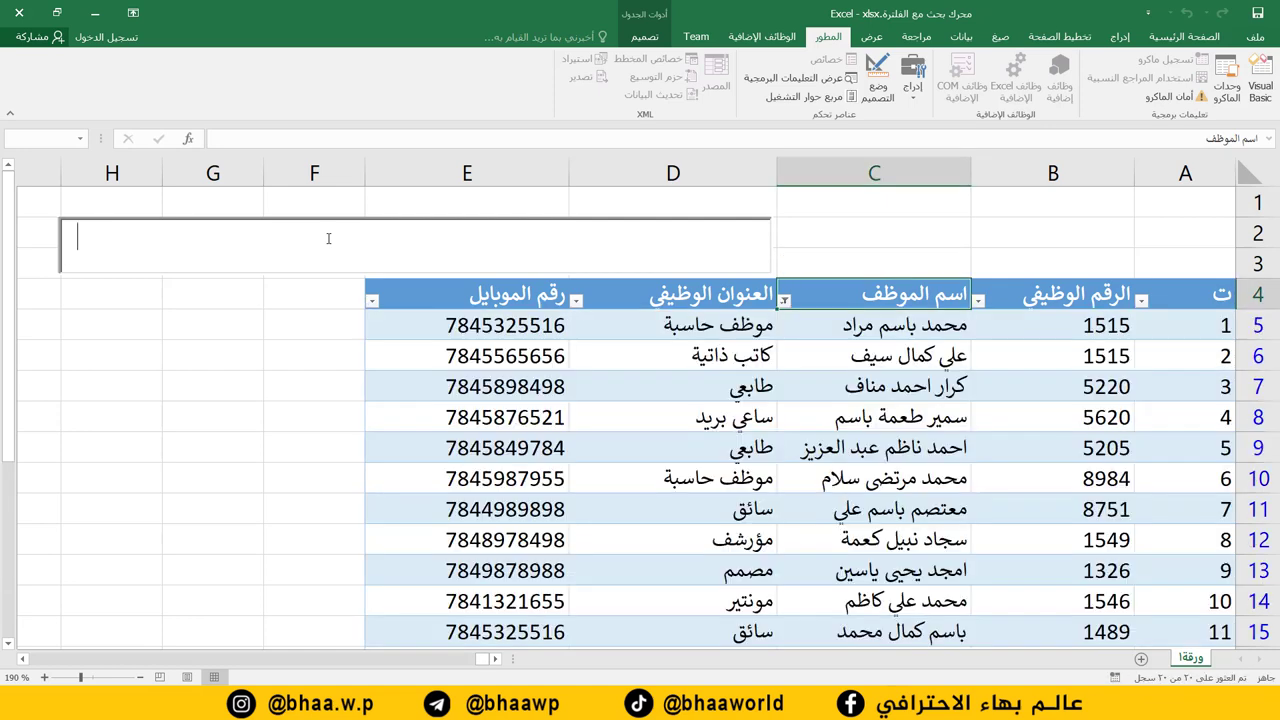
# Test the search box by filtering the table with two different employee first names, clearing the box after each search.
pyautogui.write('محمد')
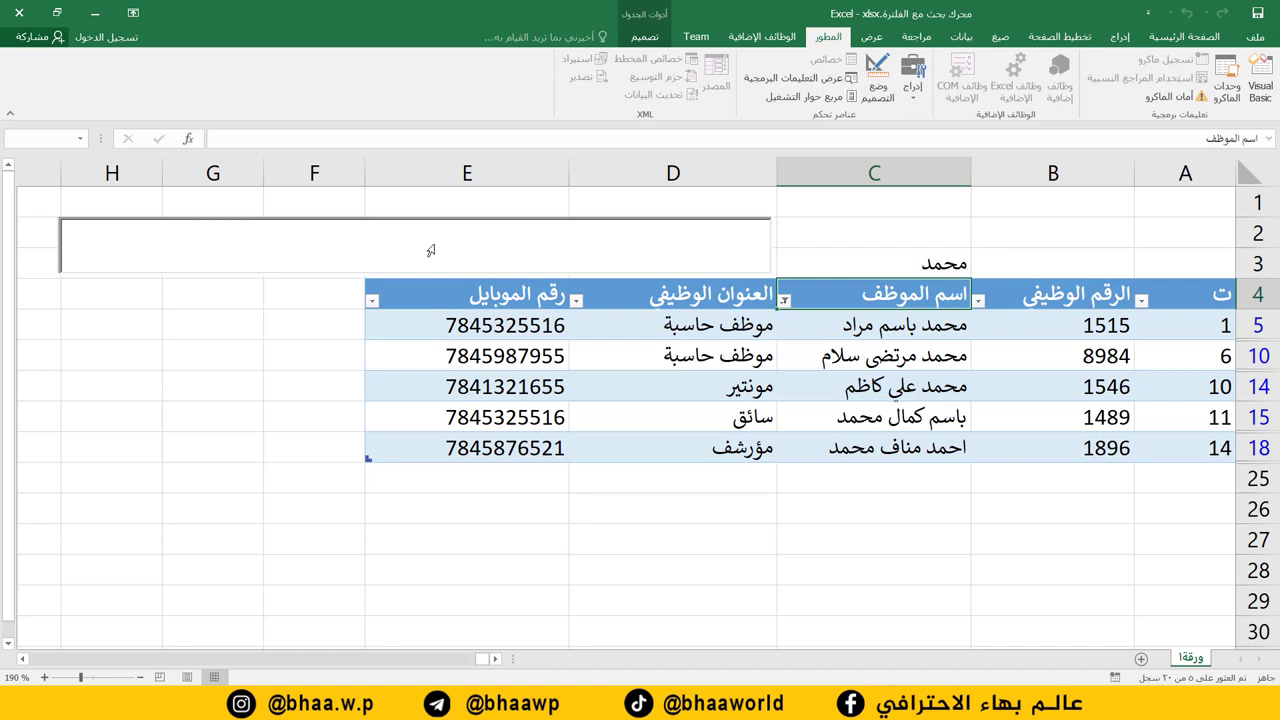
pyautogui.press('BackSpace')
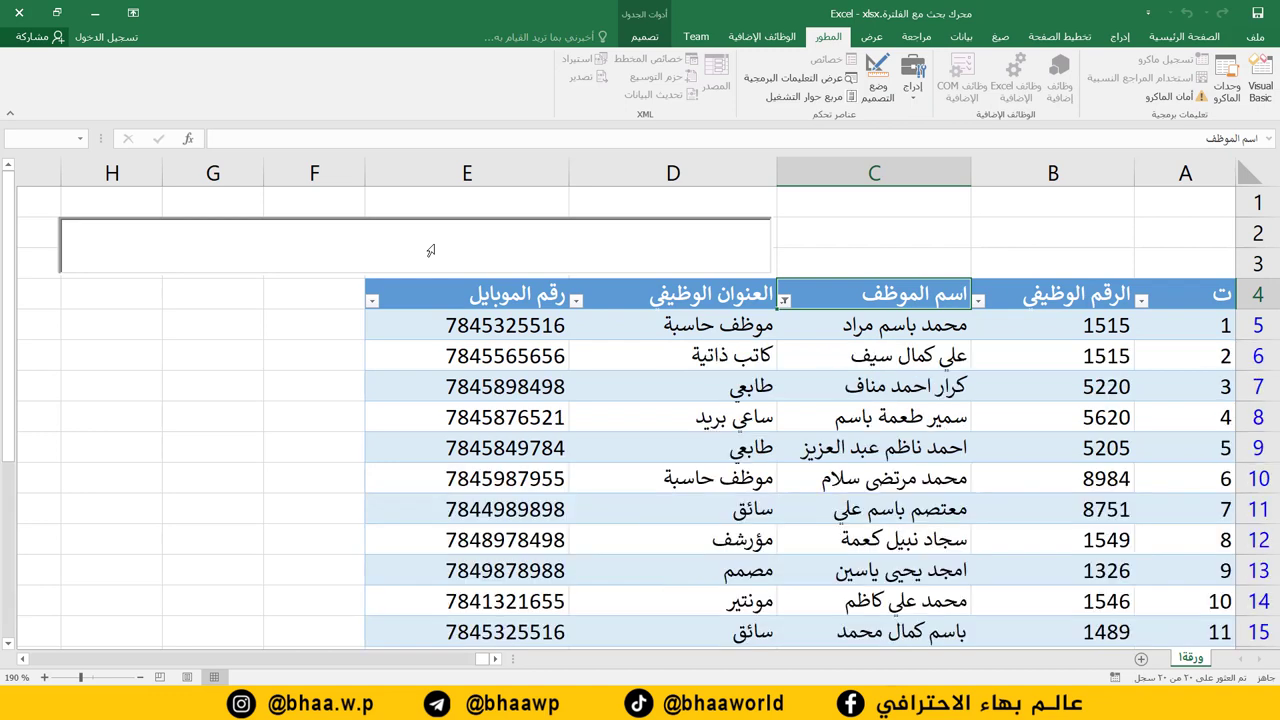
pyautogui.click(191, 331)
pyautogui.click(350, 226)
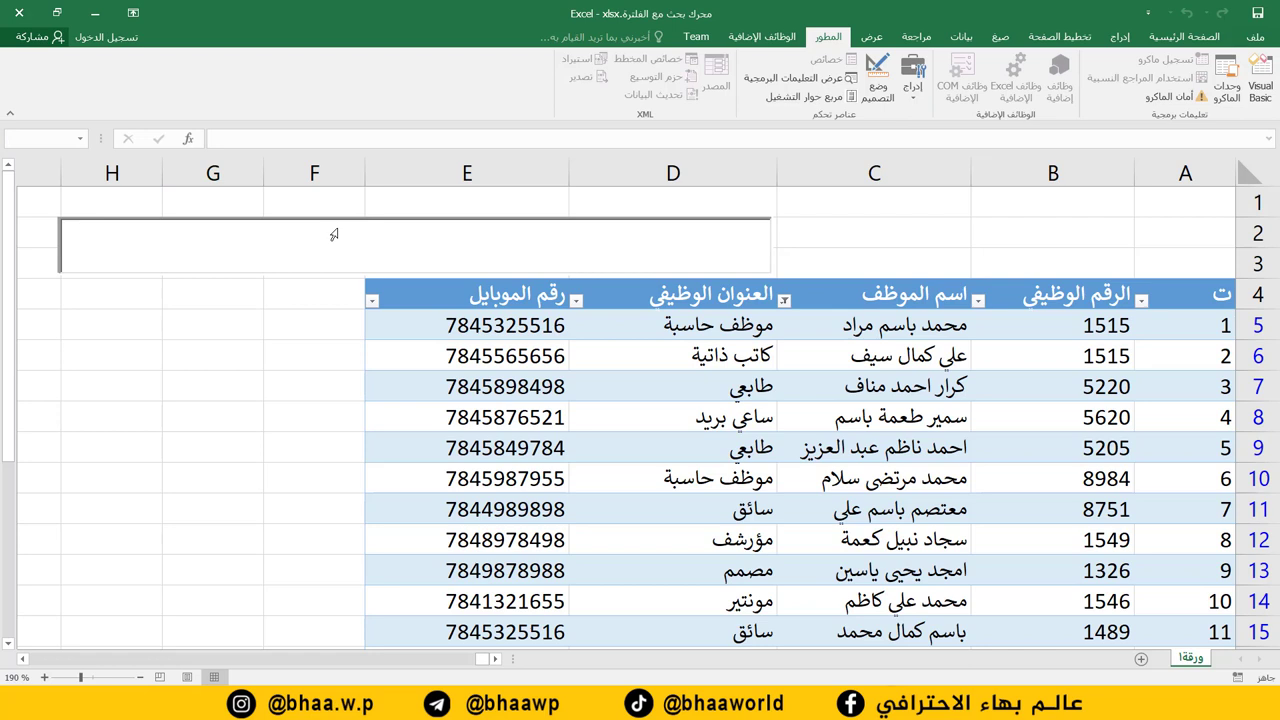
pyautogui.write('سمير')
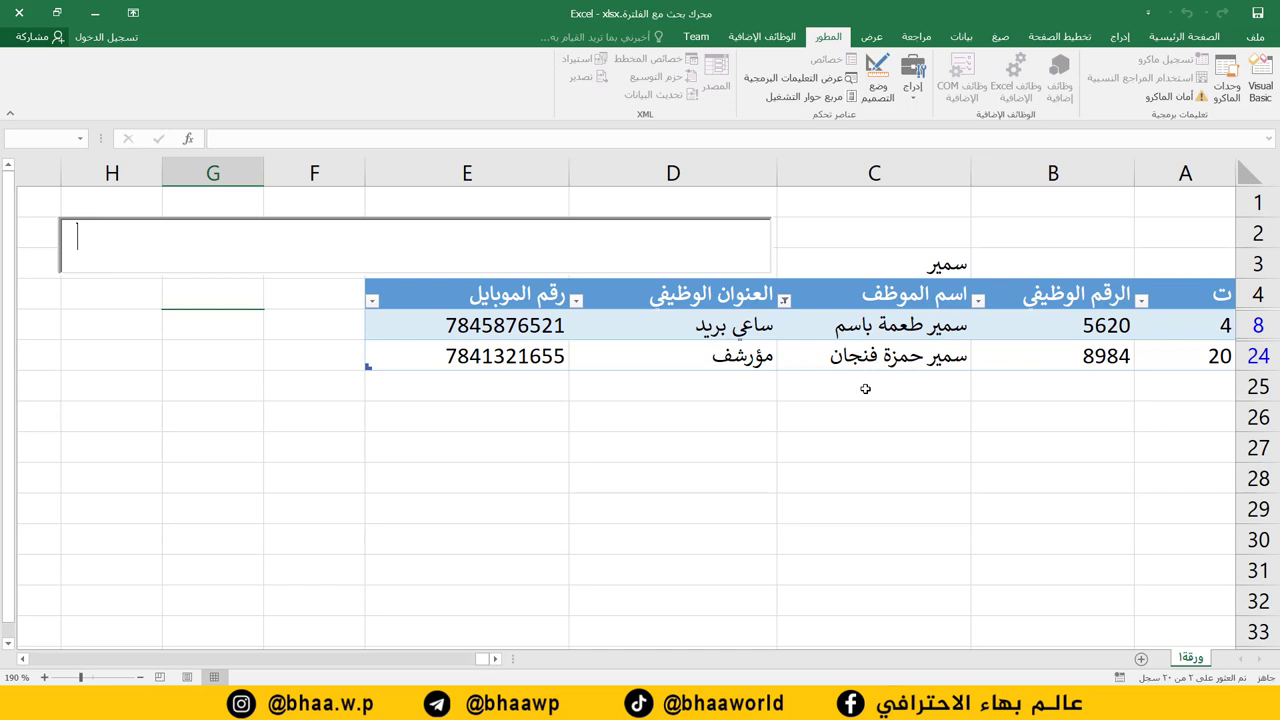
pyautogui.press('BackSpace')
pyautogui.press('BackSpace')
pyautogui.press('BackSpace')
pyautogui.press('BackSpace')
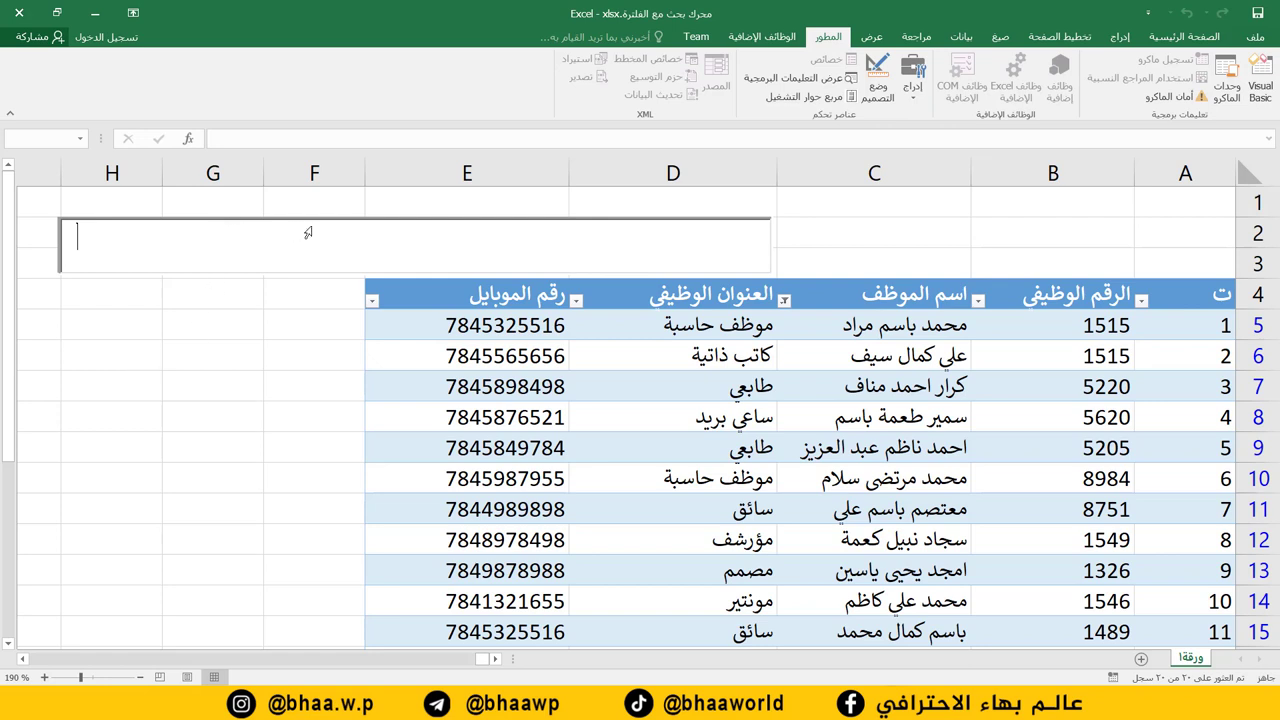
# Reopen the text box's macro in Design Mode, change the AutoFilter Field number to 4, and close the code editor.
pyautogui.click(877, 80)
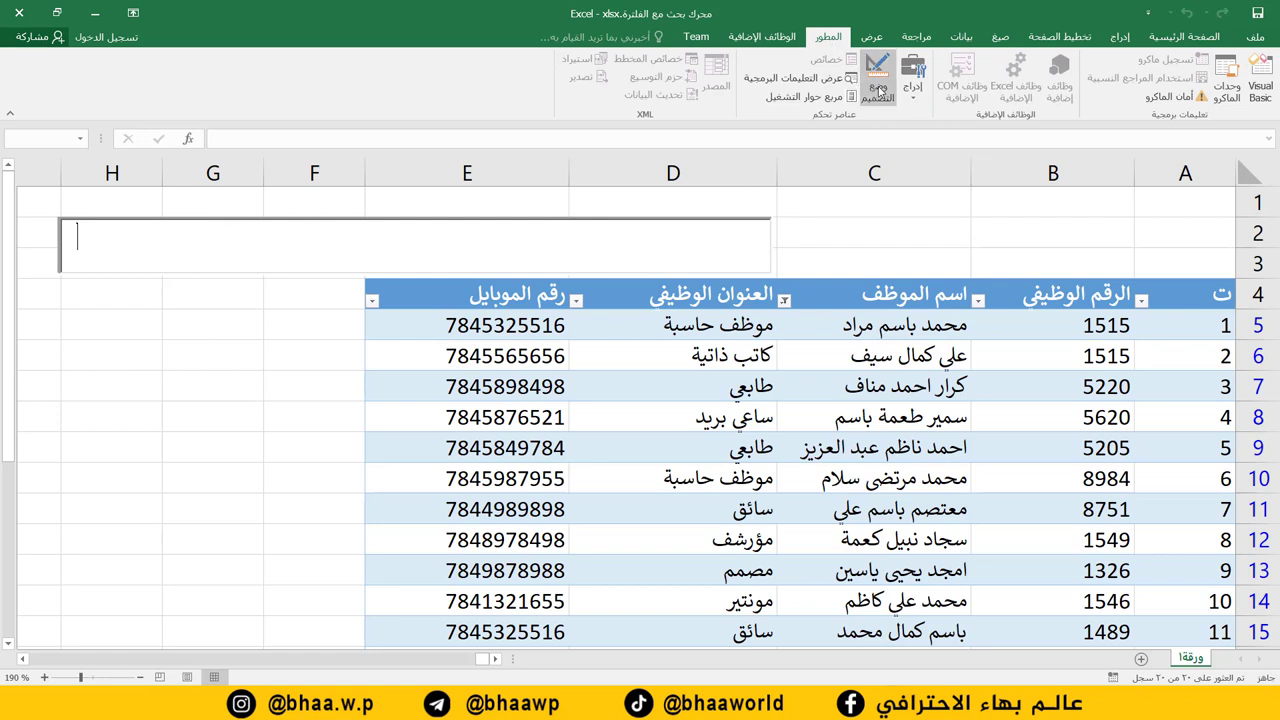
pyautogui.doubleClick(237, 245)
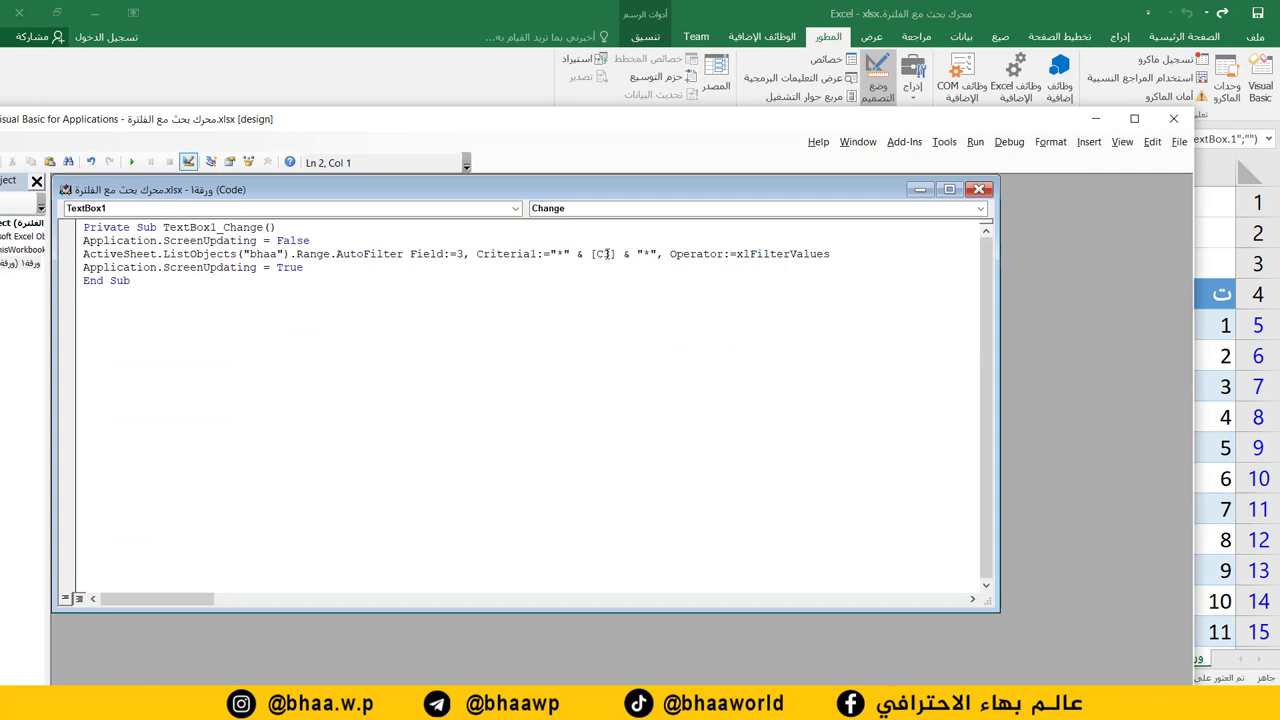
pyautogui.doubleClick(460, 254)
pyautogui.write('4')
pyautogui.click(1174, 118)
# Place the text box directly above the table, widen it to span columns A to E, and exit Design Mode.
pyautogui.moveTo(670, 218); pyautogui.dragTo(981, 222)
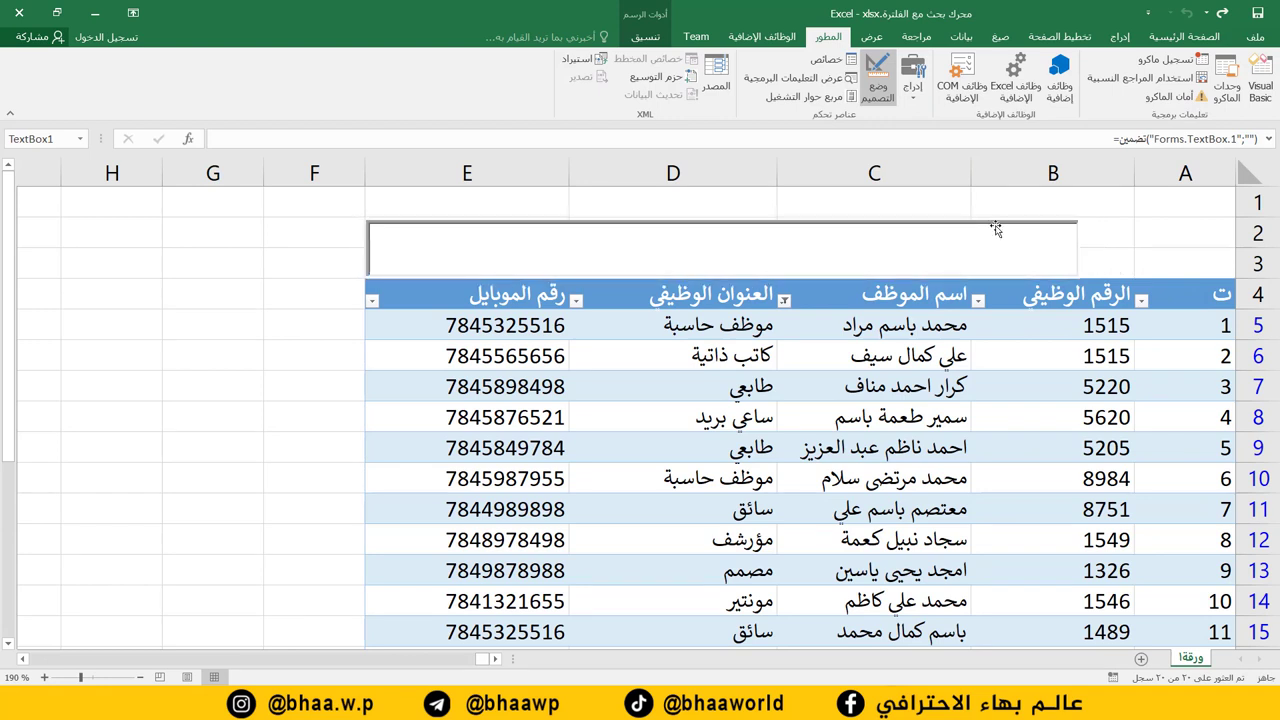
pyautogui.moveTo(1116, 249); pyautogui.dragTo(1229, 246)
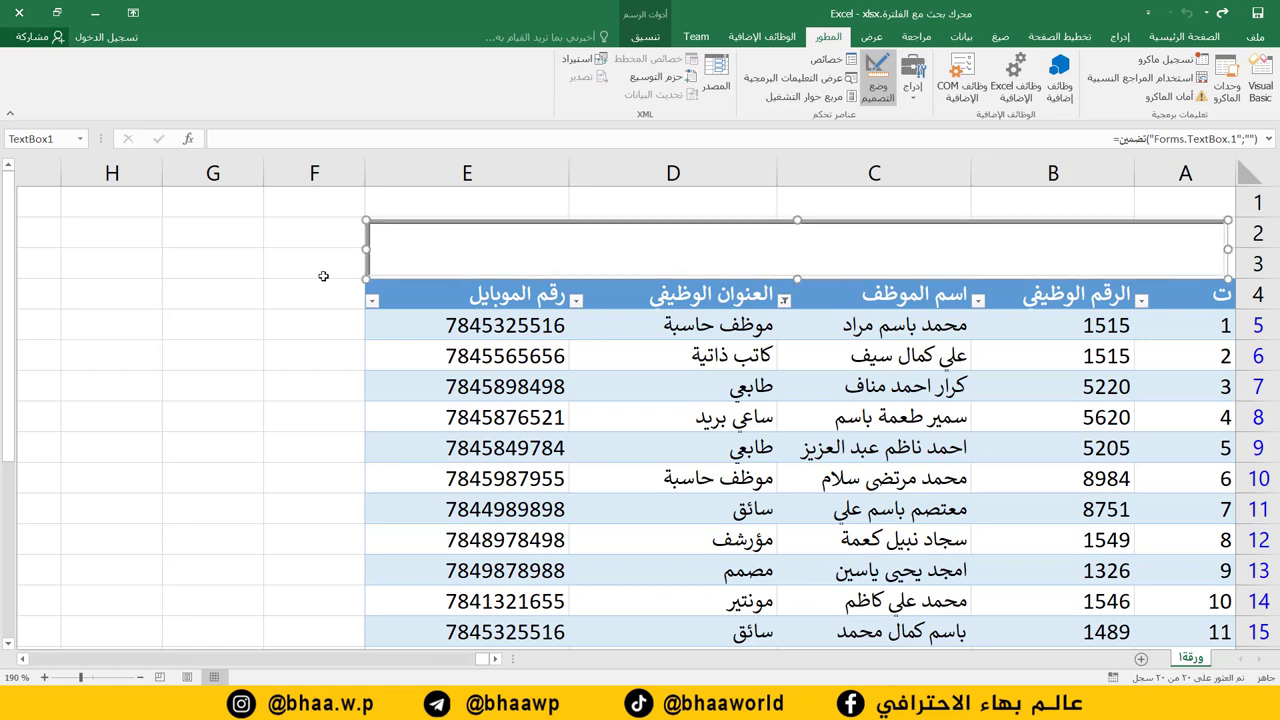
pyautogui.click(879, 66)
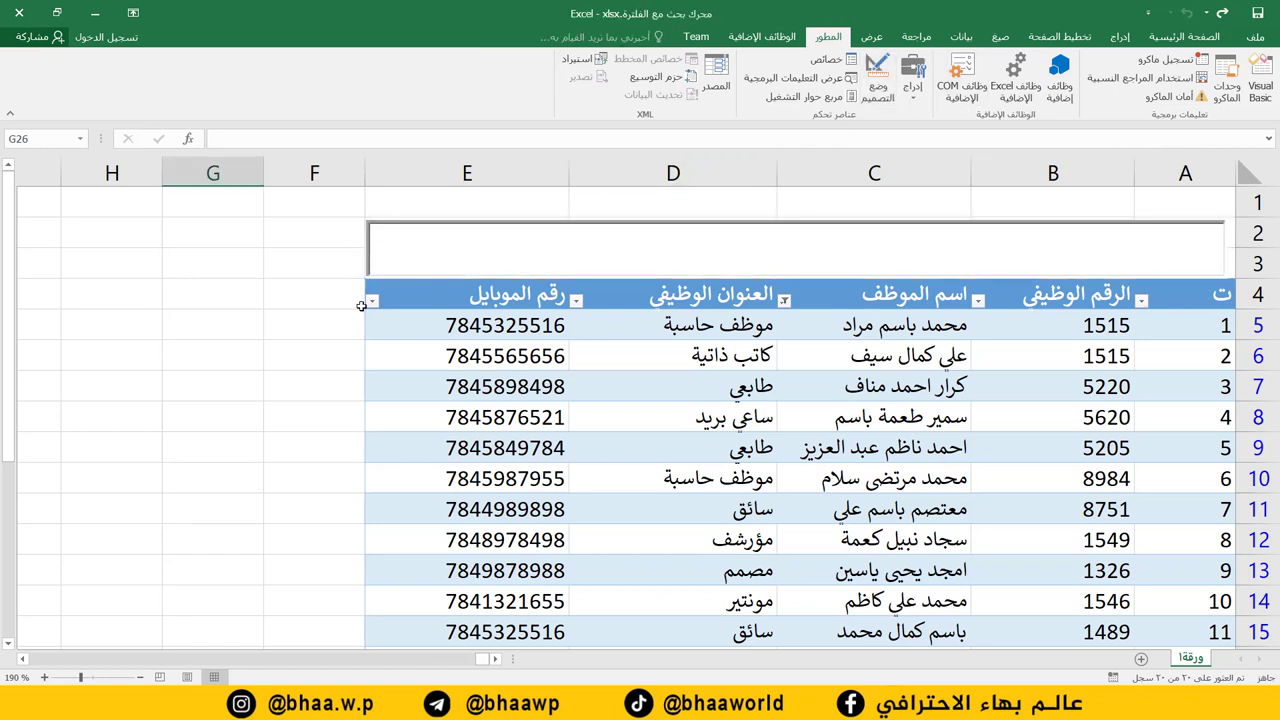
# Test the job title filter by searching for ط and مصمم in the text box, and clear the search.
pyautogui.click(855, 248)
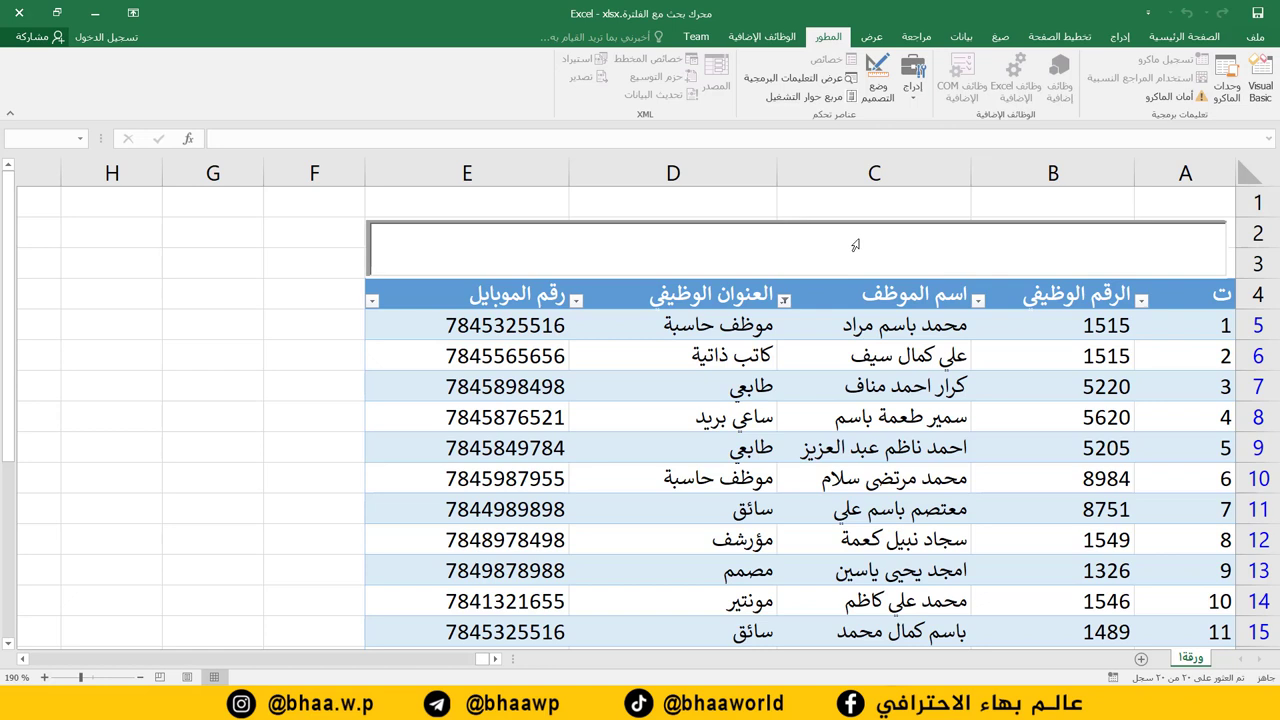
pyautogui.write('ط')
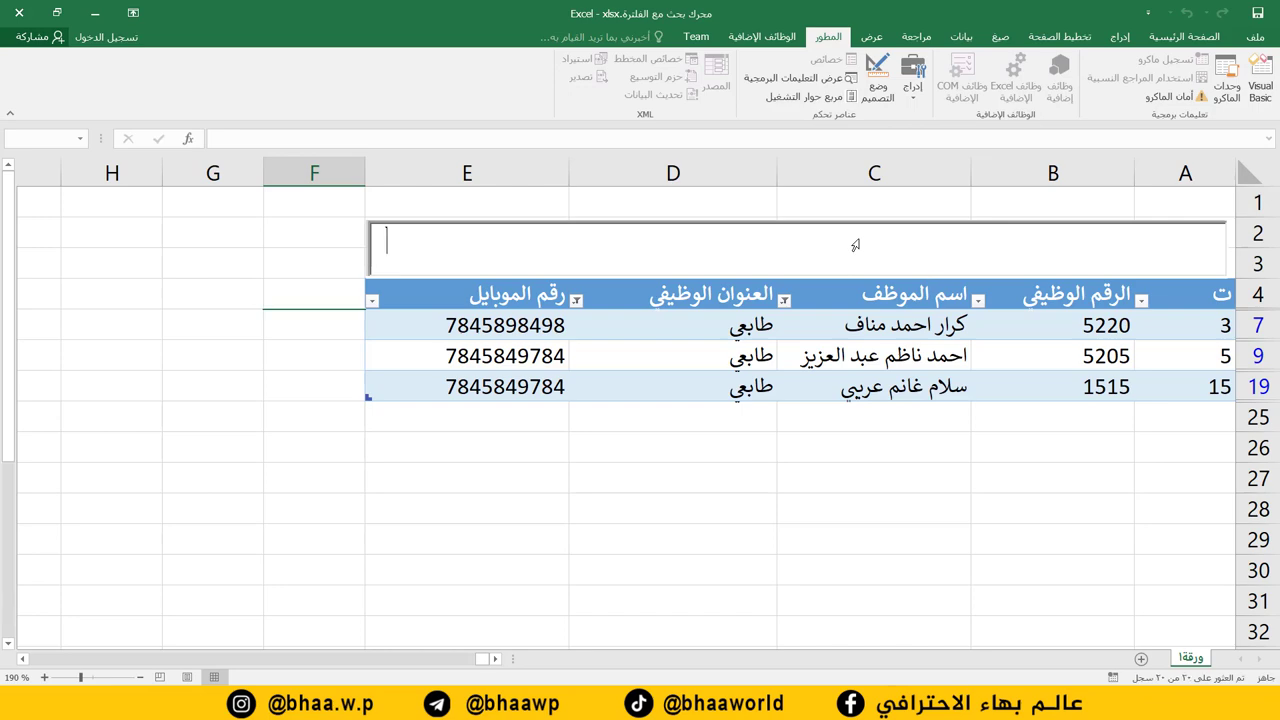
pyautogui.write('مصمم')
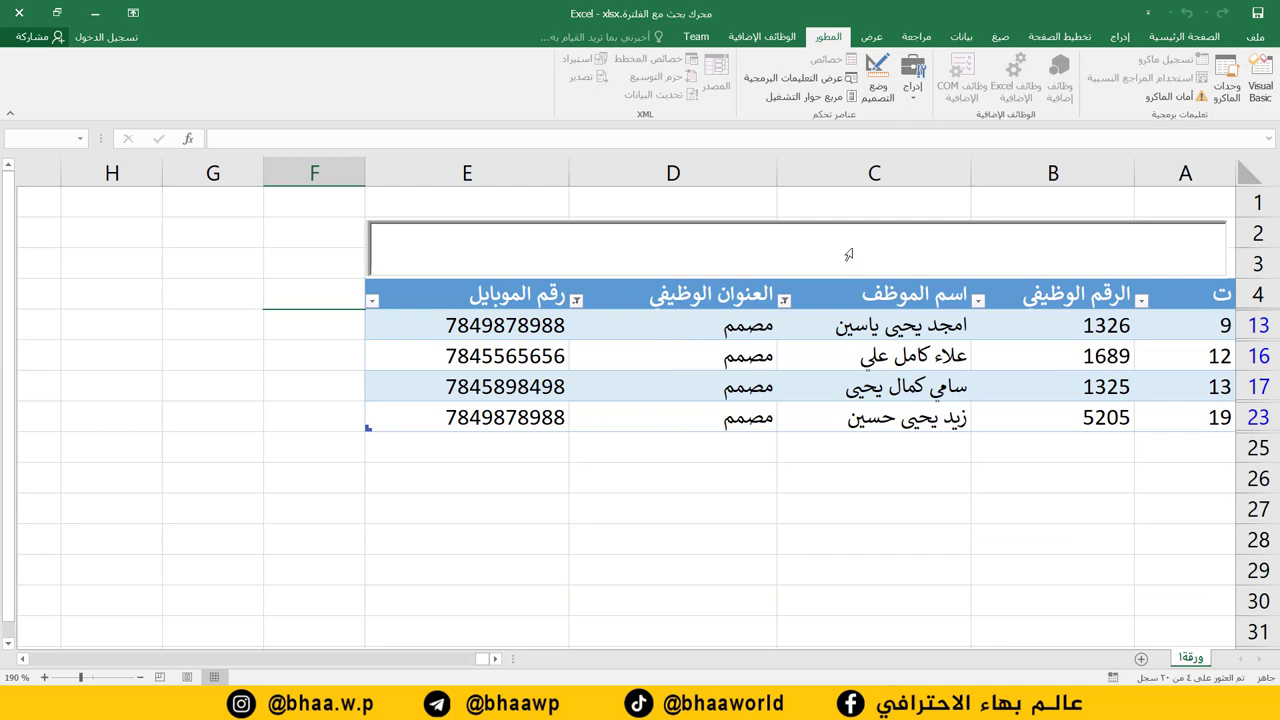
pyautogui.press('BackSpace')
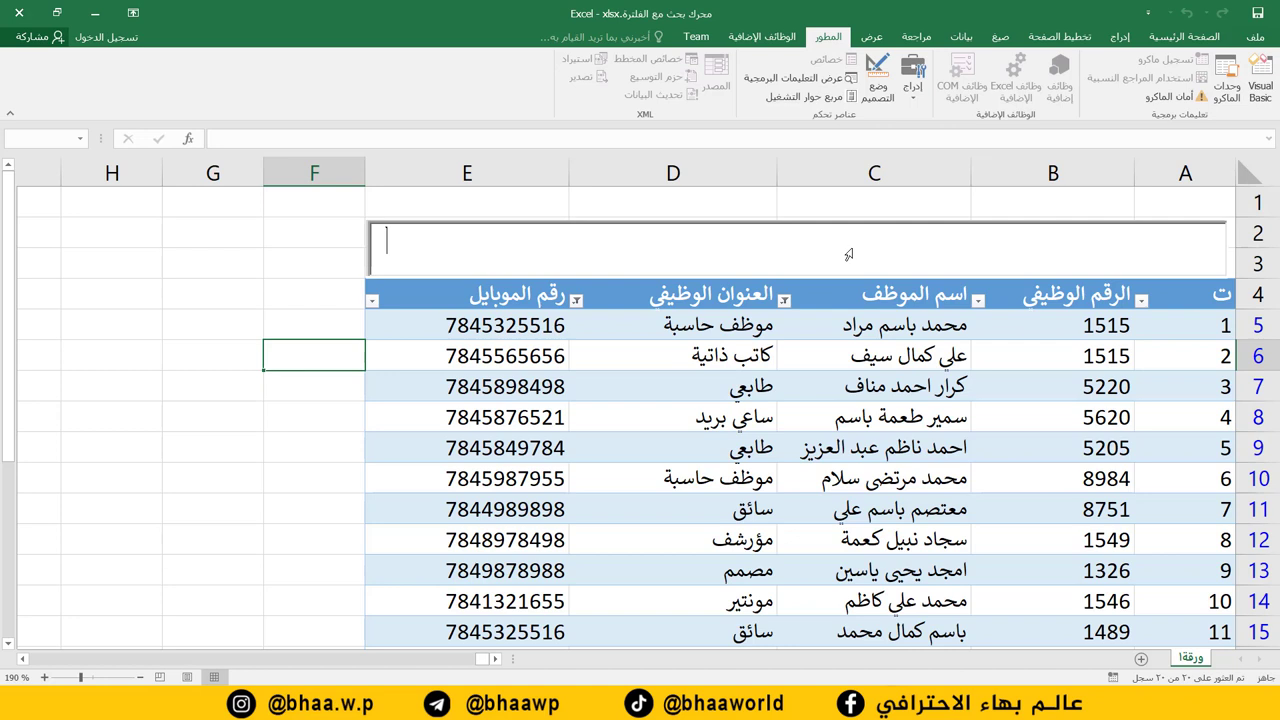
# Try saving the workbook to Documents as an Excel Macro-Enabled Workbook (*.xlsm), cancel, and return to the worksheet.
pyautogui.click(1256, 37)
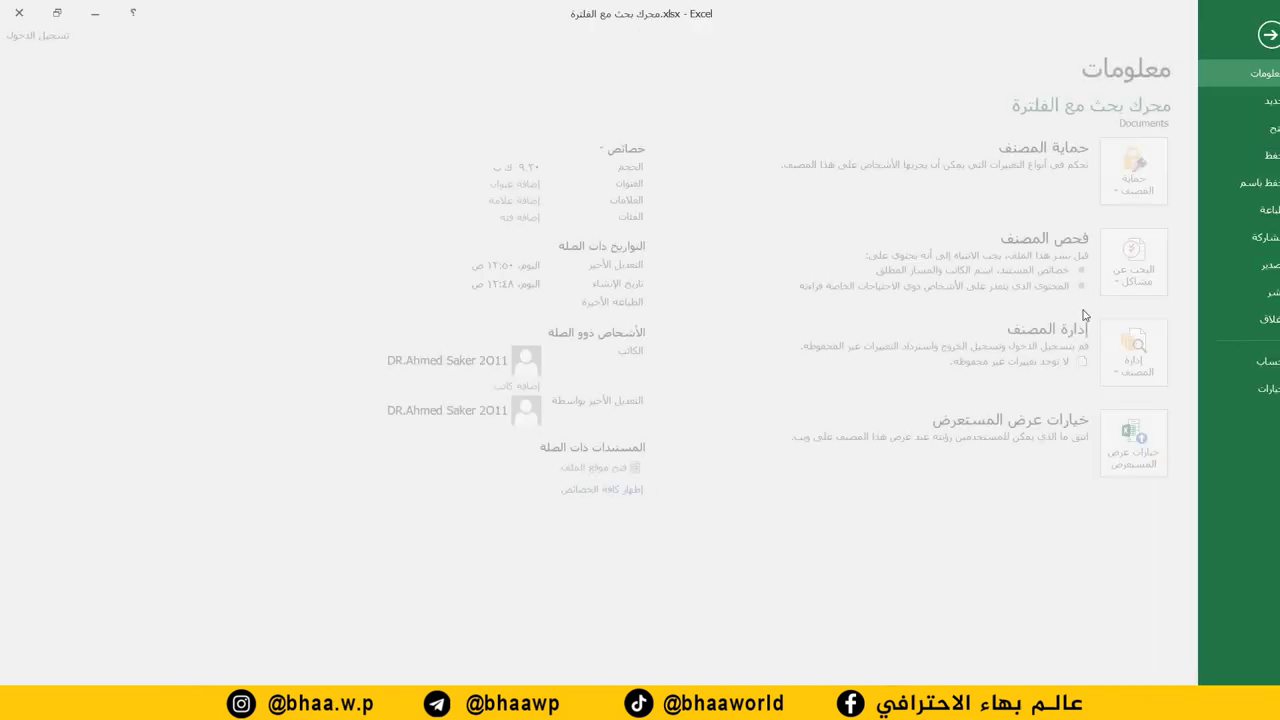
pyautogui.click(1240, 183)
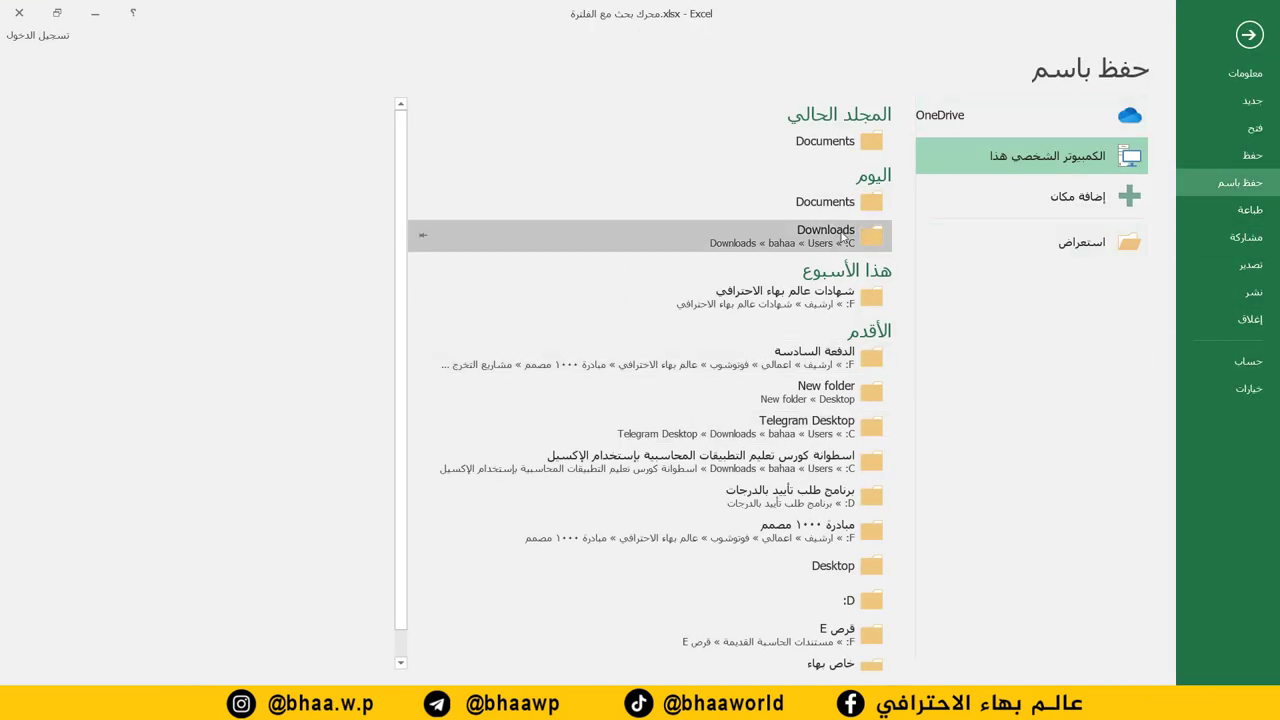
pyautogui.click(813, 148)
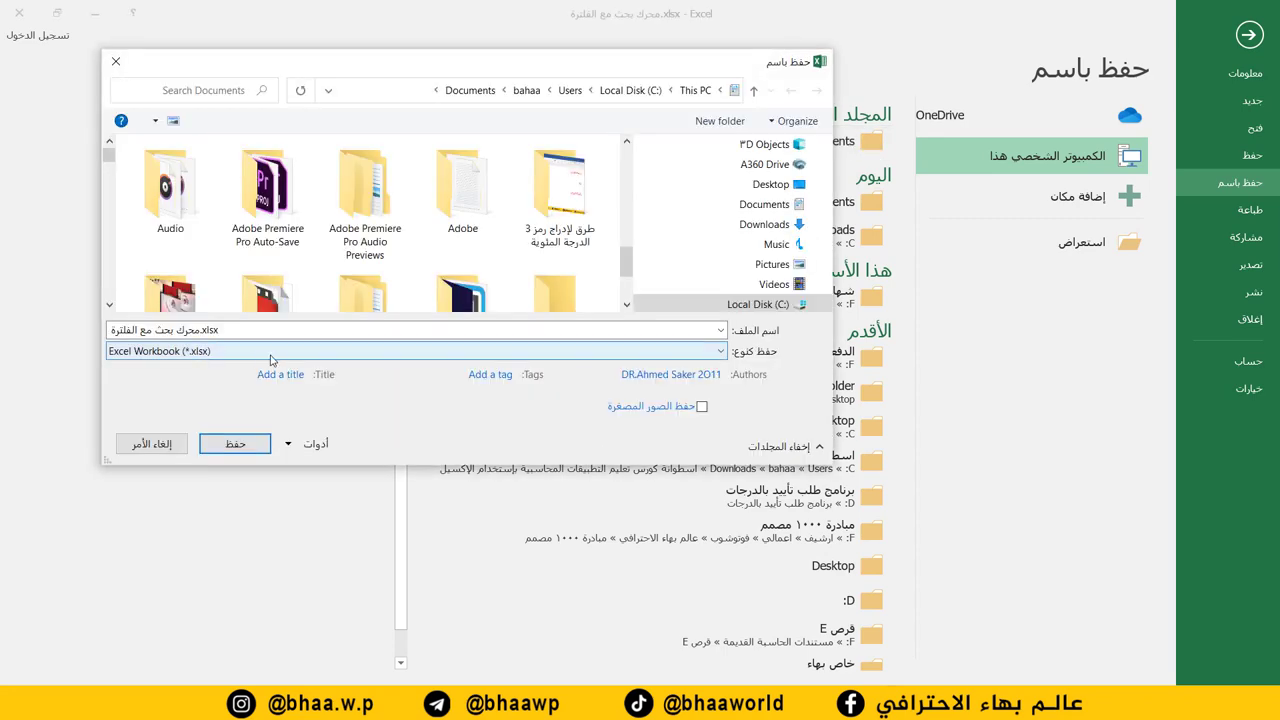
pyautogui.click(498, 348)
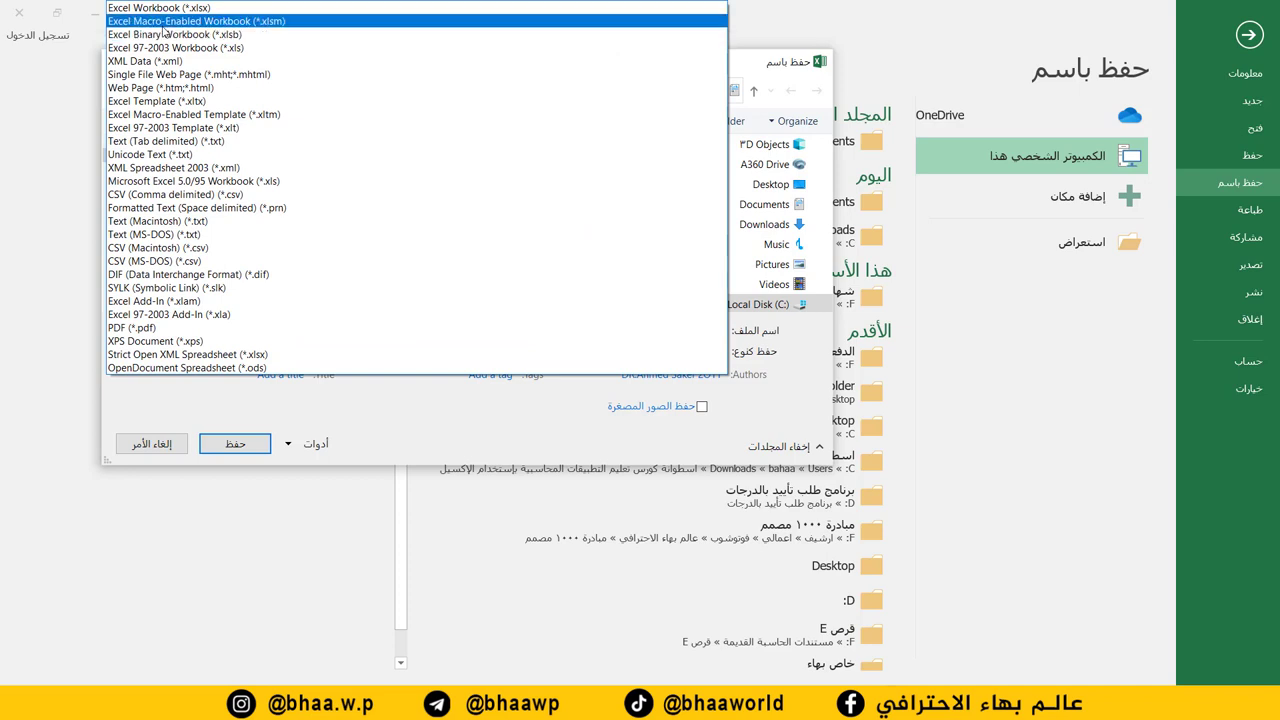
pyautogui.click(164, 24)
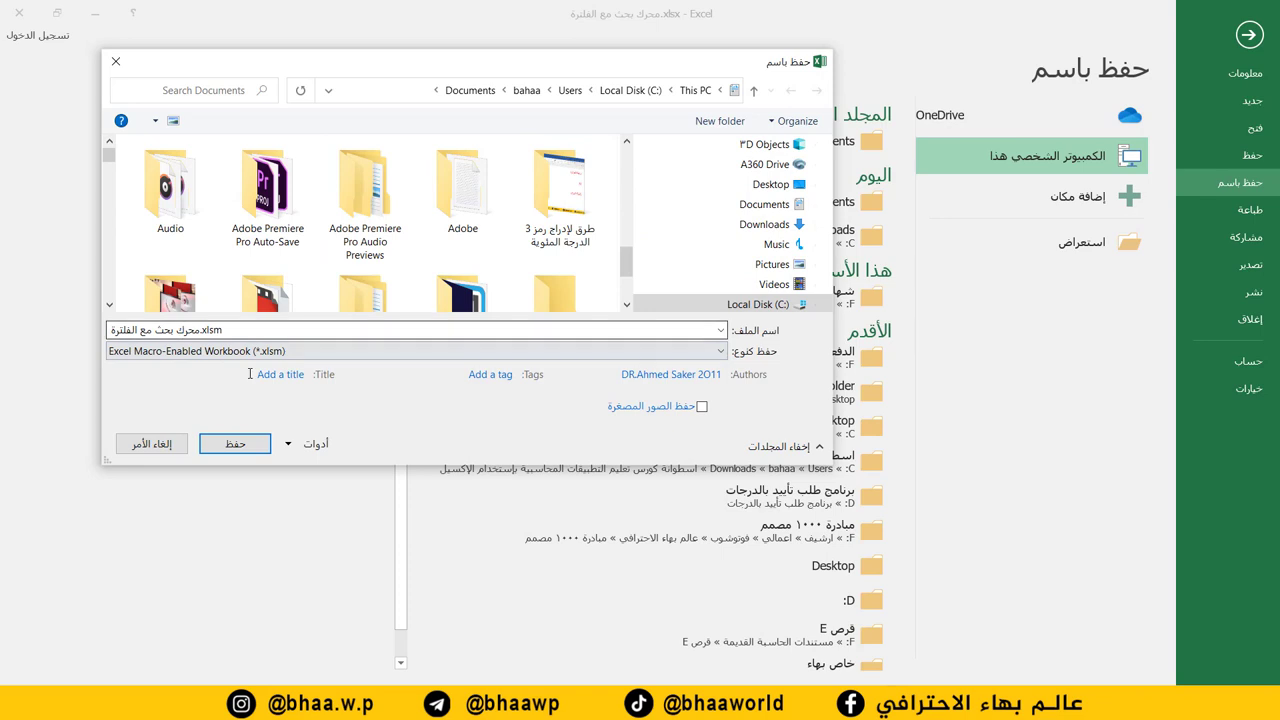
pyautogui.click(162, 445)
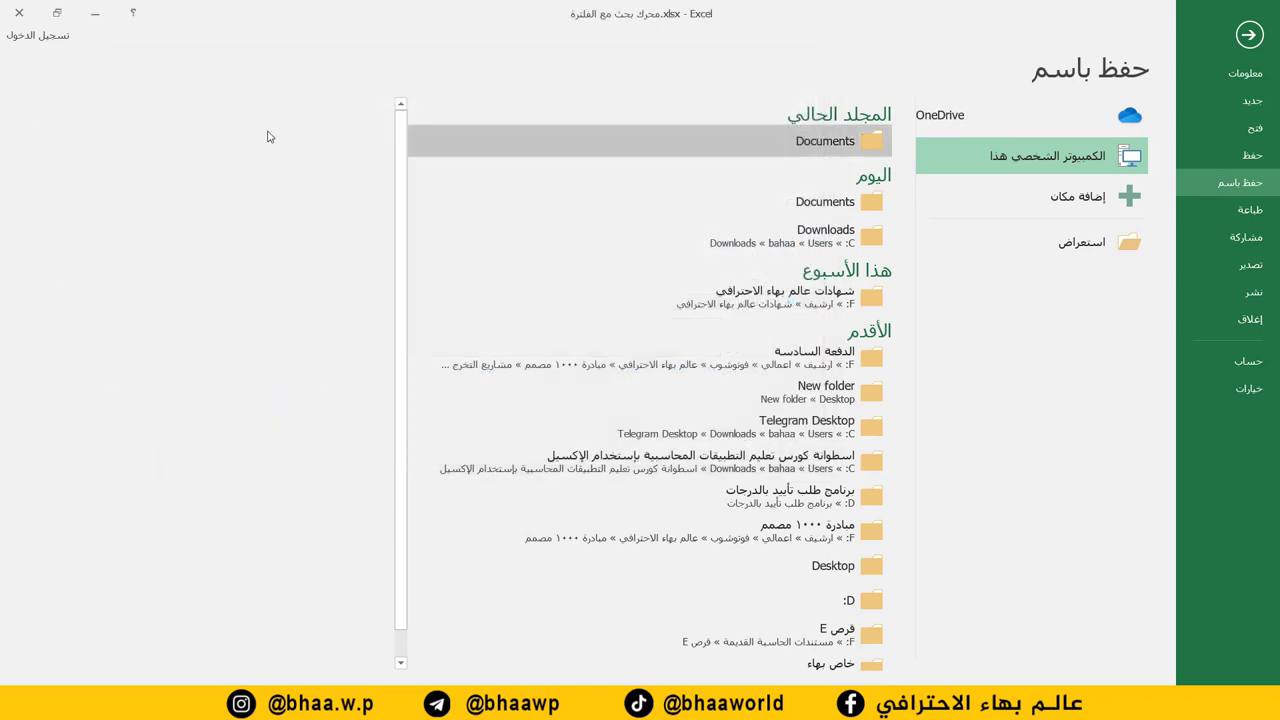
pyautogui.click(1249, 34)
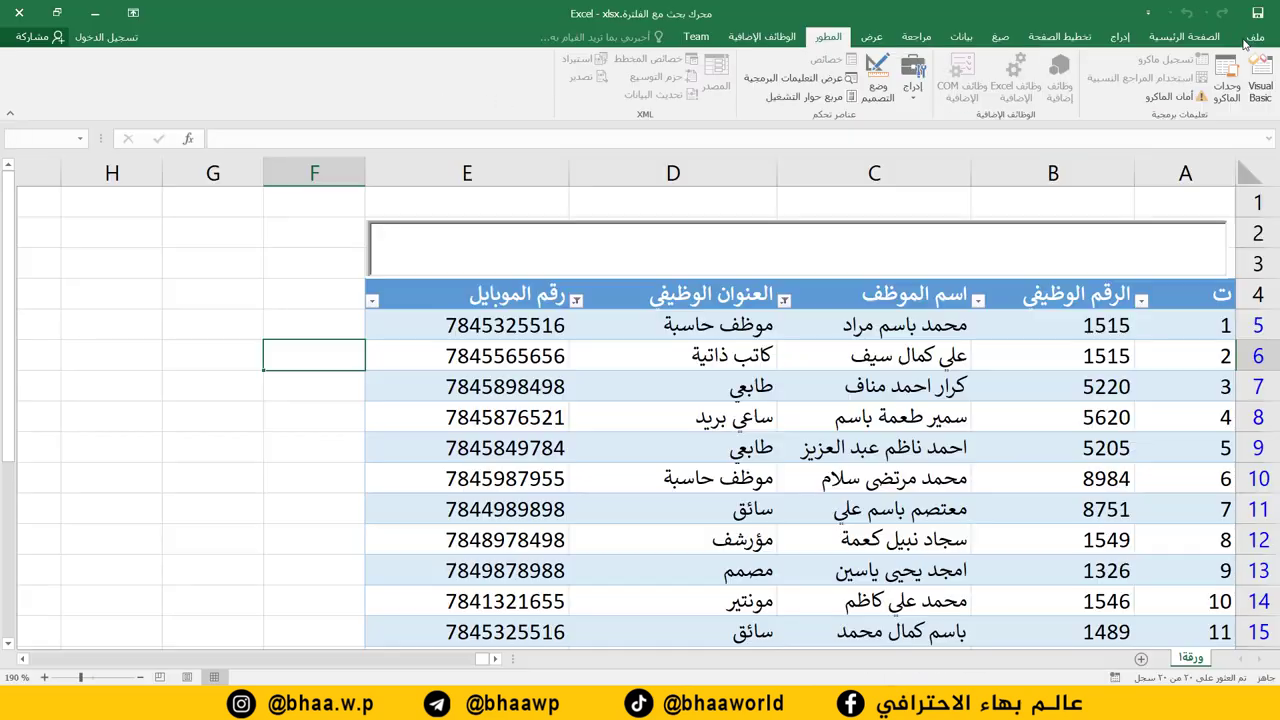
pyautogui.click(556, 513)
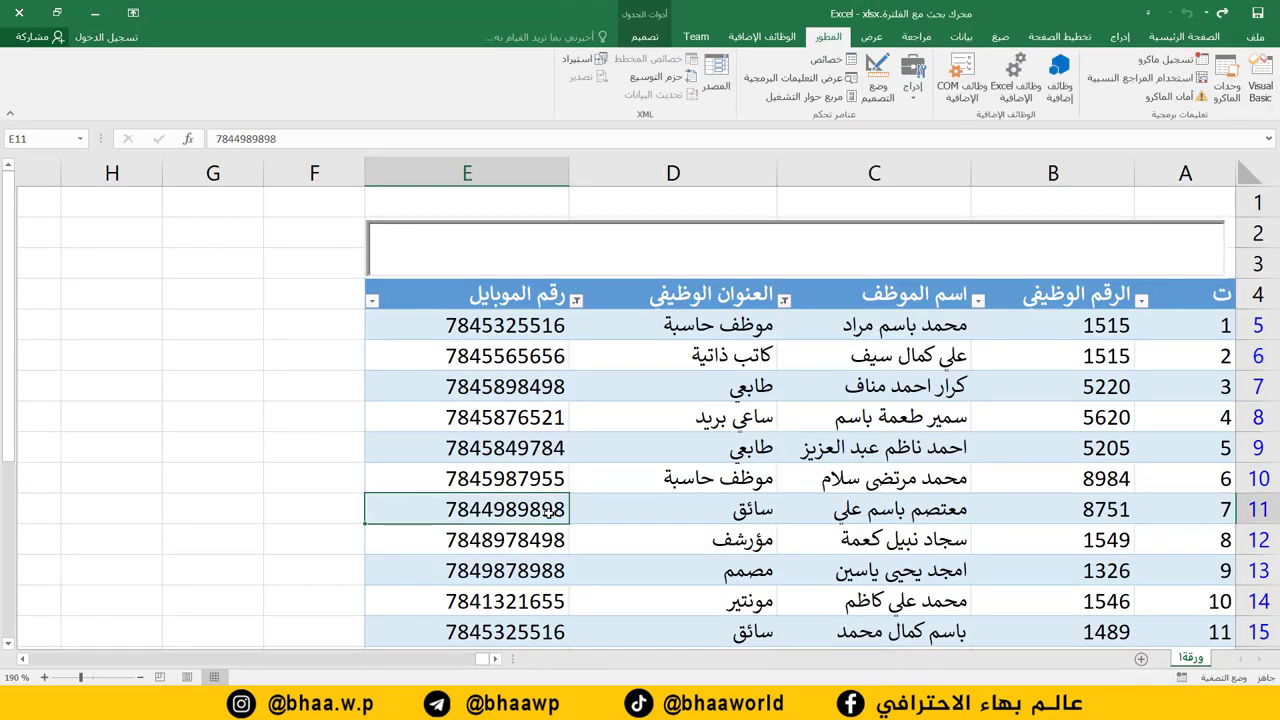